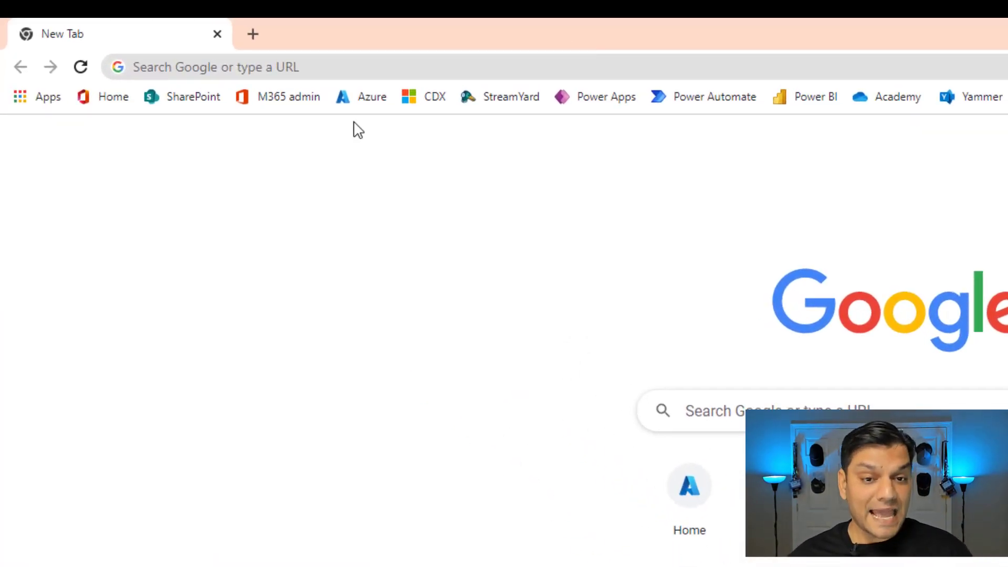
Step: Load office.com from the address bar to reach the Office home page
key(ctrl+l)
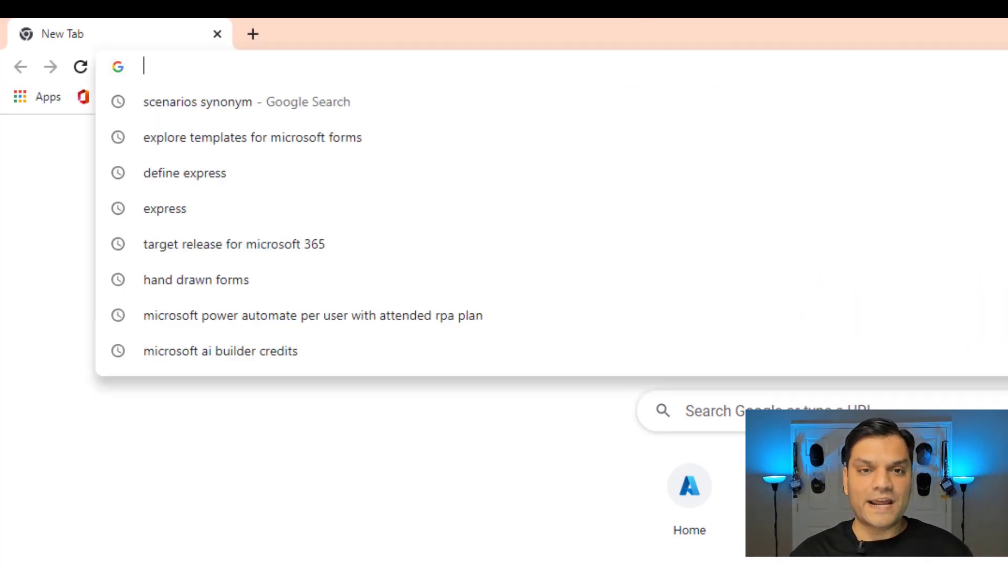
text(o)
key(Return)
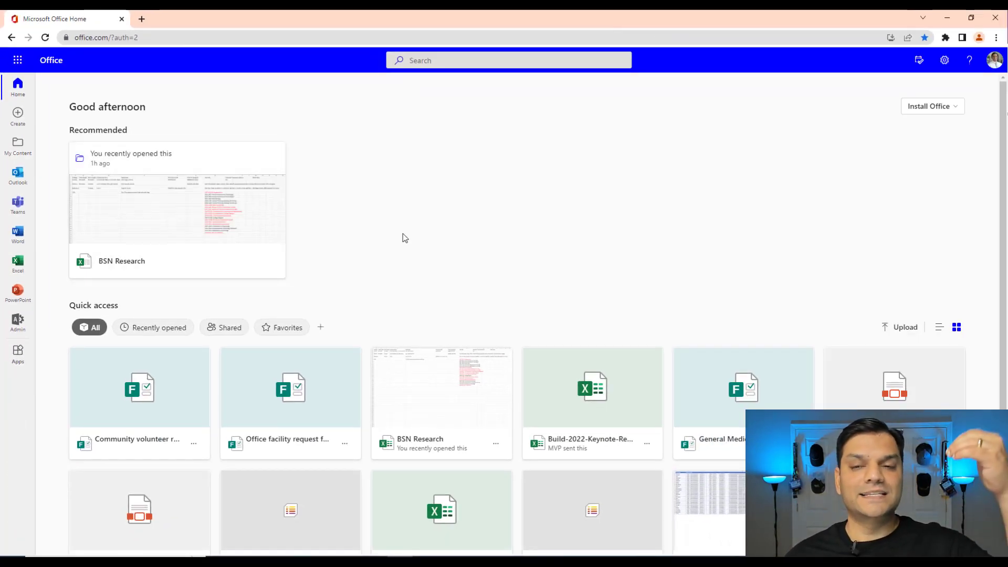
scroll(372, 208, down, 1)
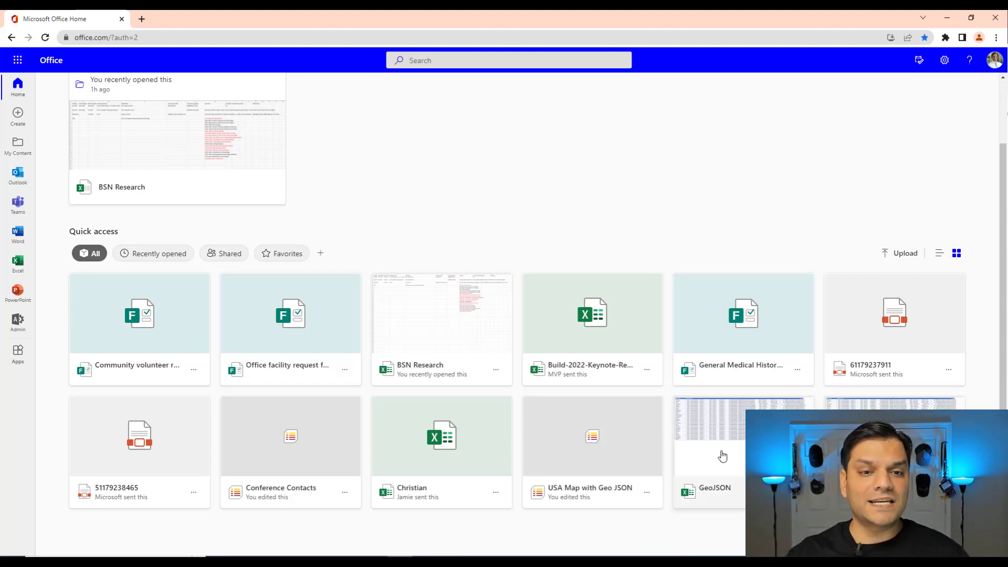
Step: Filter the home page to Recently opened files and show the Office app launcher
click(159, 253)
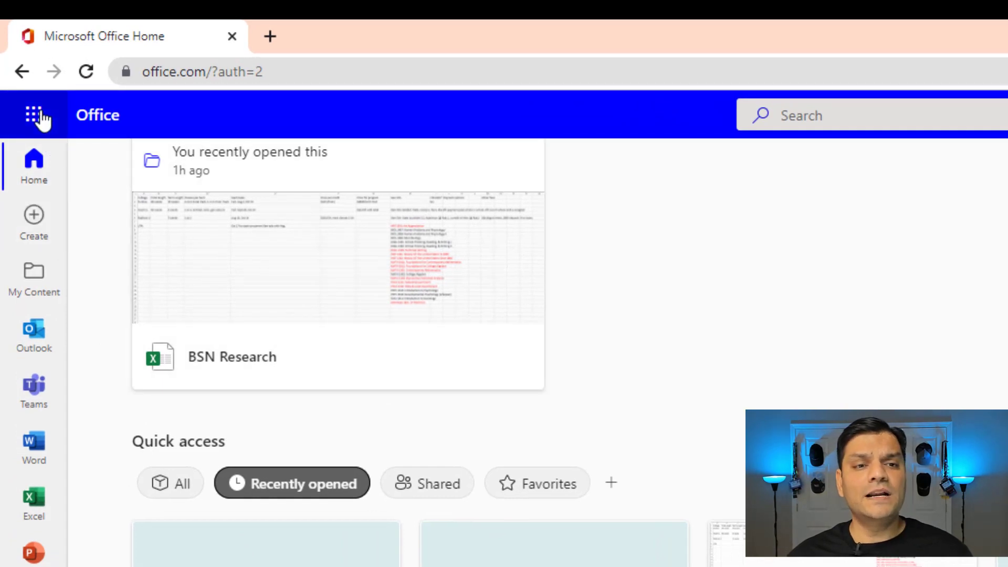
click(33, 115)
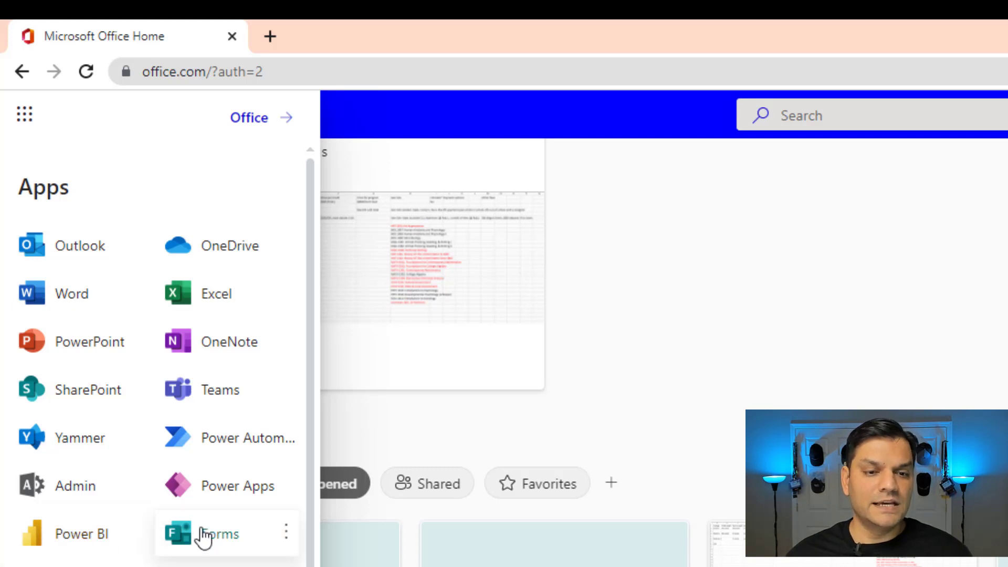
Step: Launch Forms from the launcher and settle on the All My Forms tab
click(217, 534)
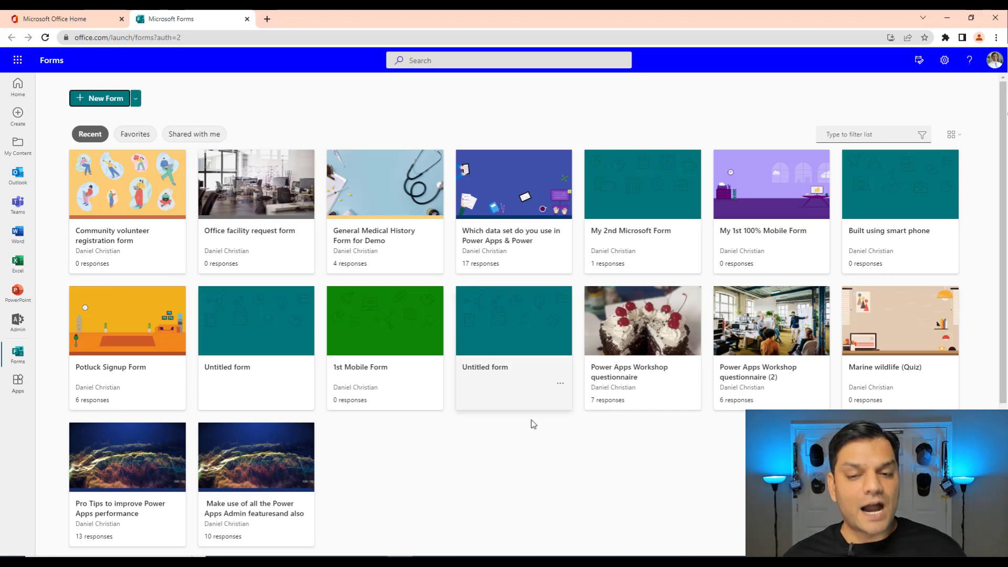
scroll(535, 430, down, 5)
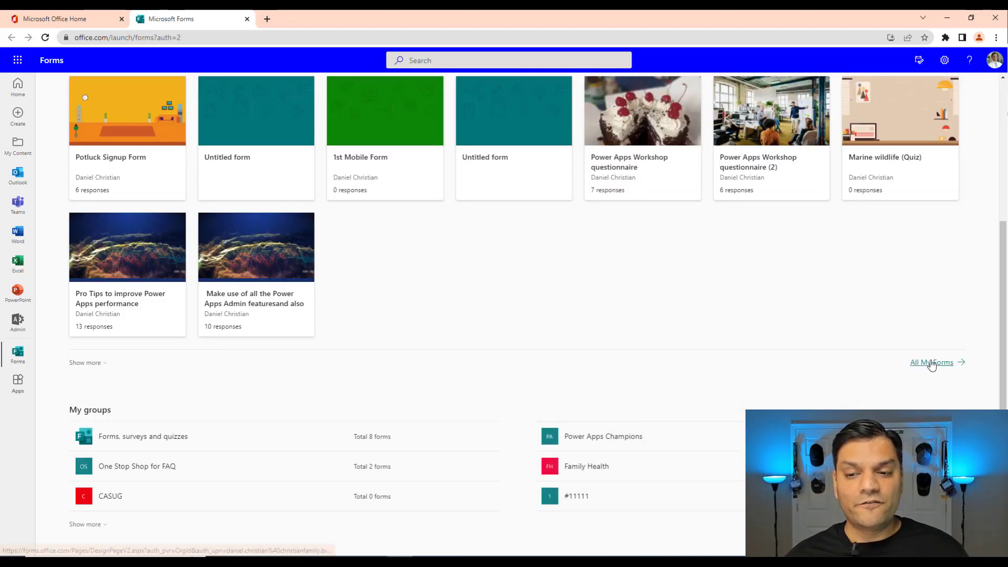
click(932, 363)
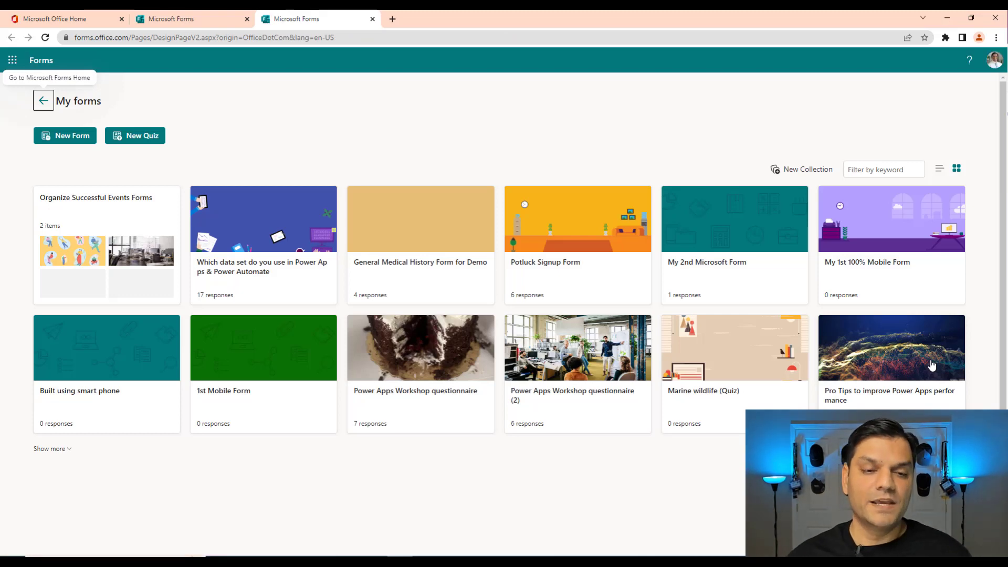
click(181, 18)
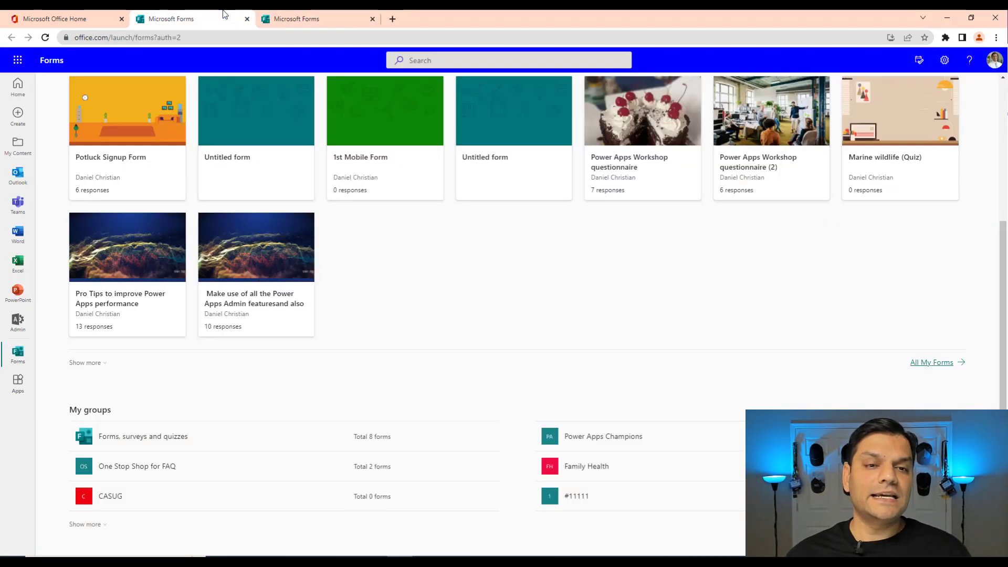
scroll(421, 263, up, 5)
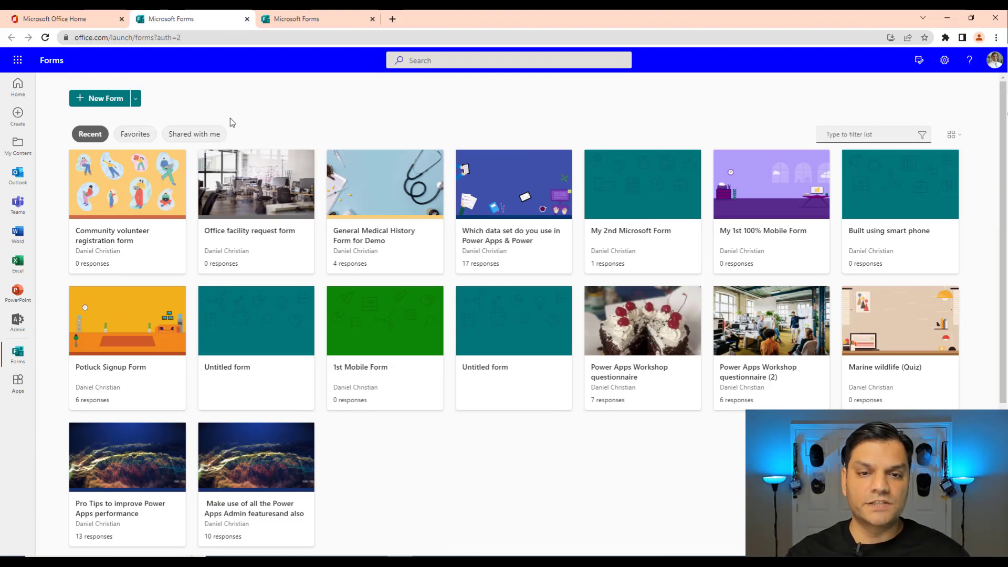
scroll(577, 413, down, 1)
scroll(577, 413, down, 2)
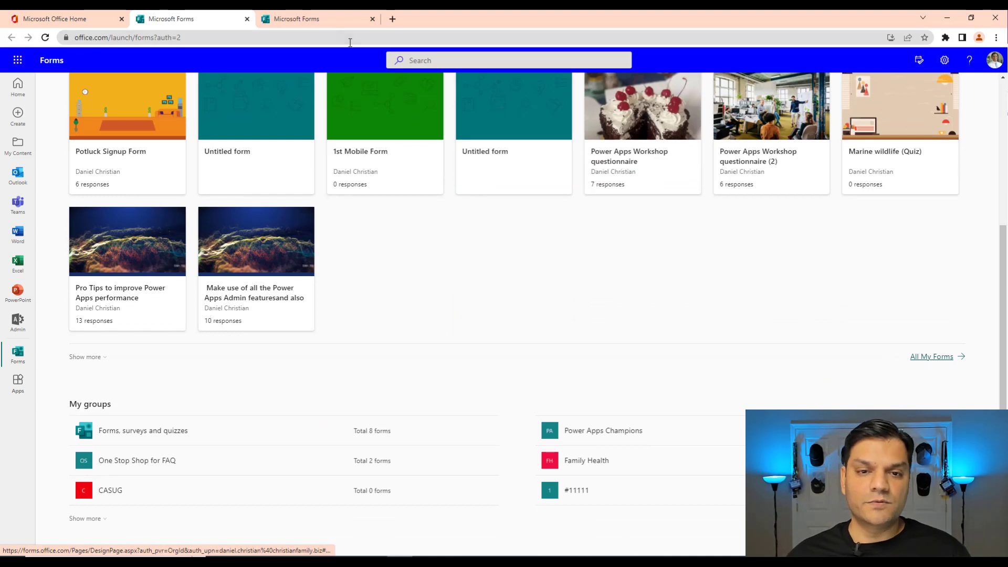
click(325, 19)
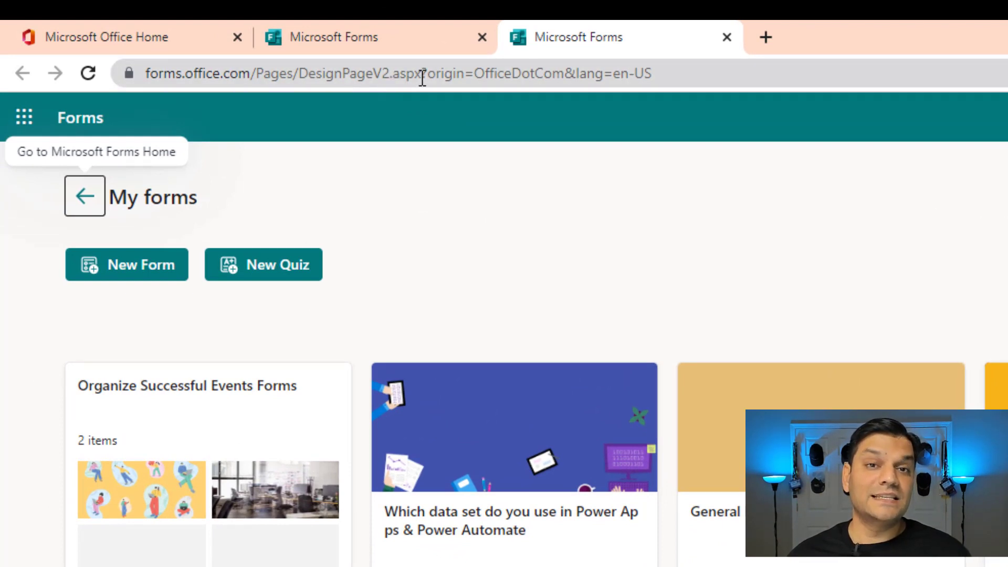
Step: Trim the query string after .aspx from the My forms address and reload it
click(422, 73)
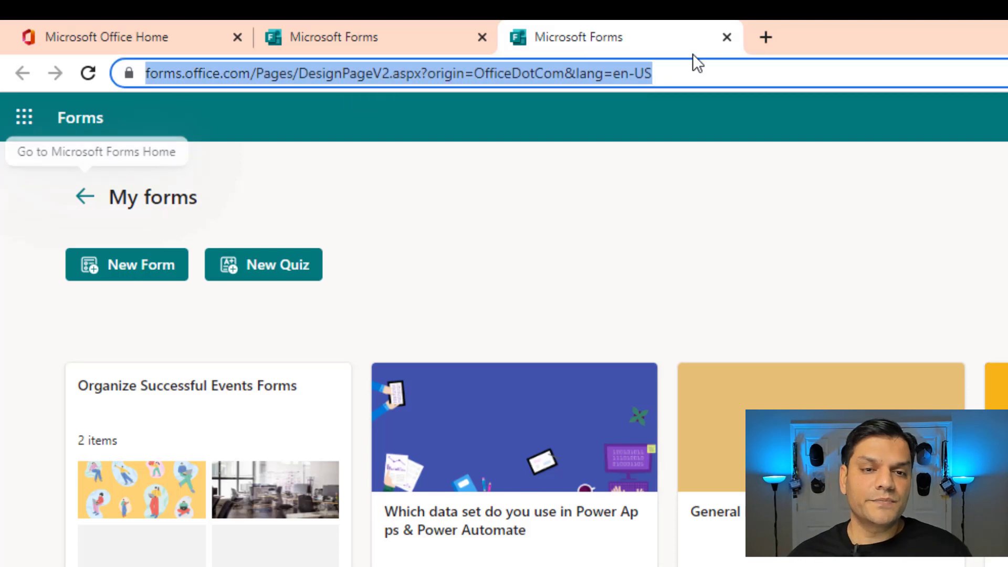
click(429, 75)
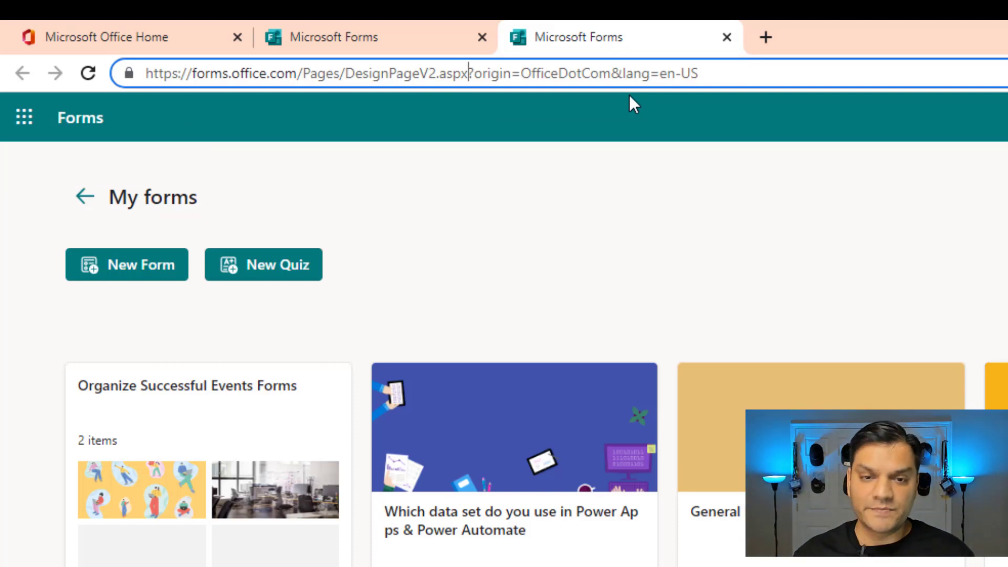
key(shift+End)
key(BackSpace)
key(Return)
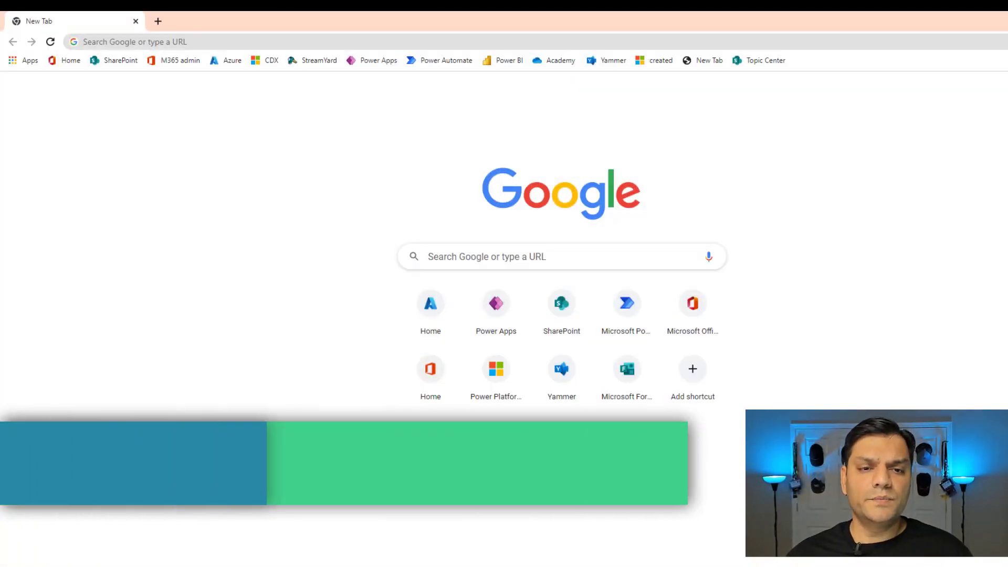
Step: Go to forms.microsoft.com and its Organize successful events template card
click(315, 42)
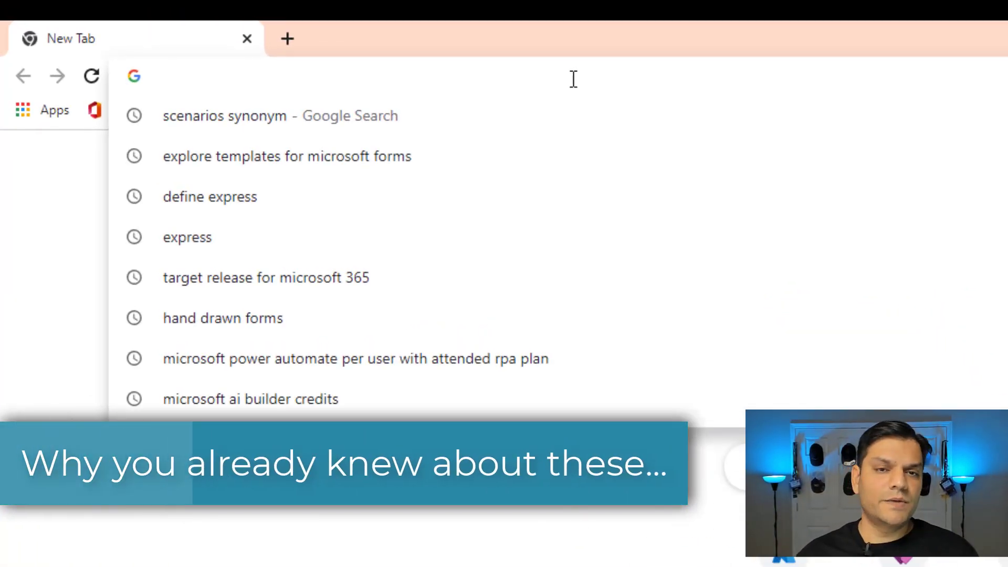
text(forms.microsoft.com/Pages/DesignPageV2.aspx)
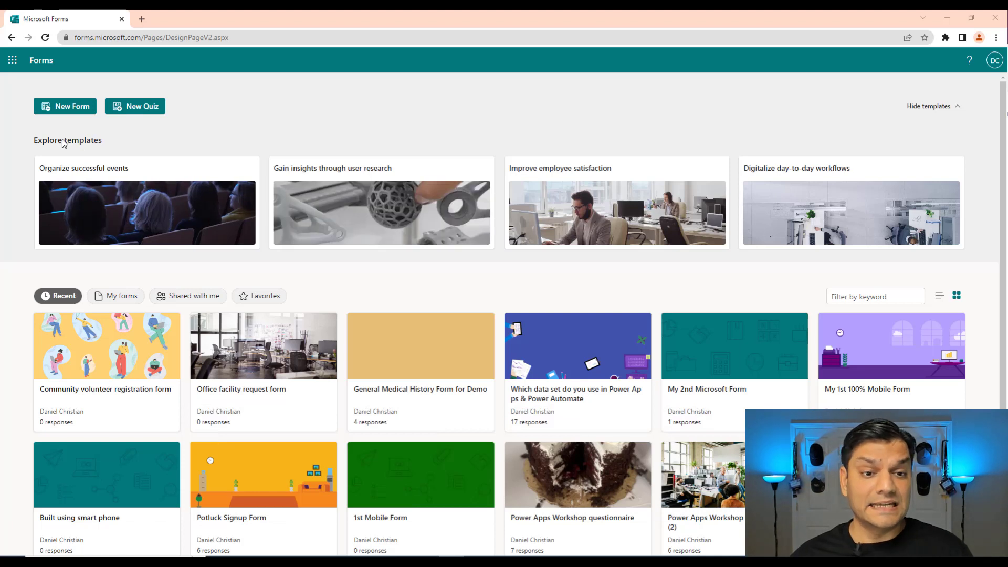
mouse_move(148, 212)
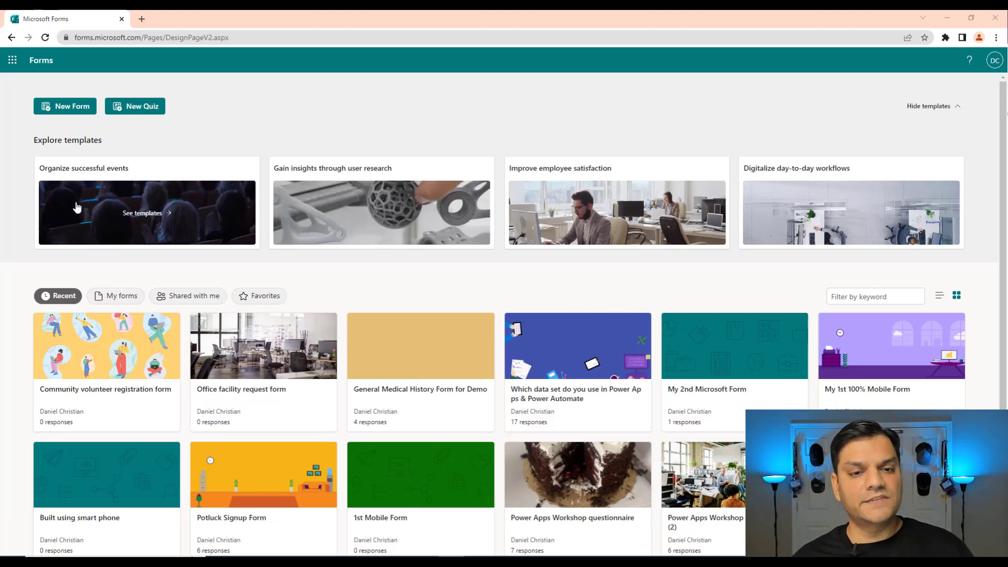
click(138, 220)
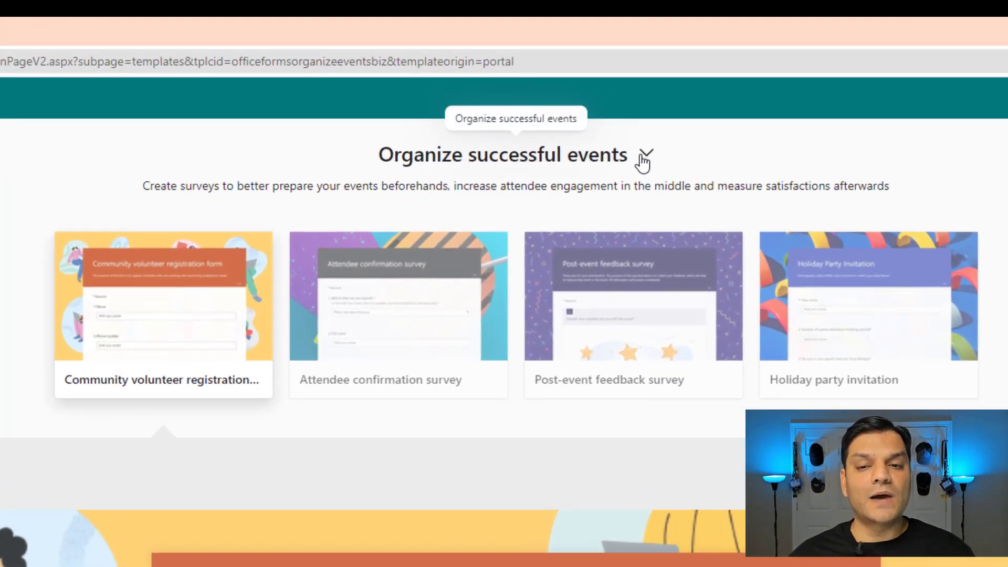
click(644, 158)
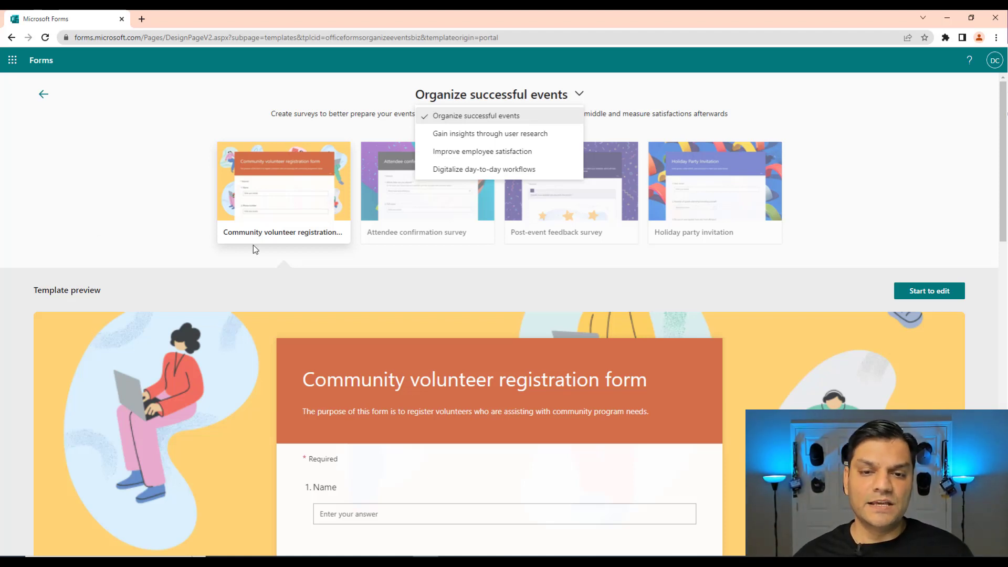
Step: Copy the Community volunteer registration form template via Start to edit
click(543, 104)
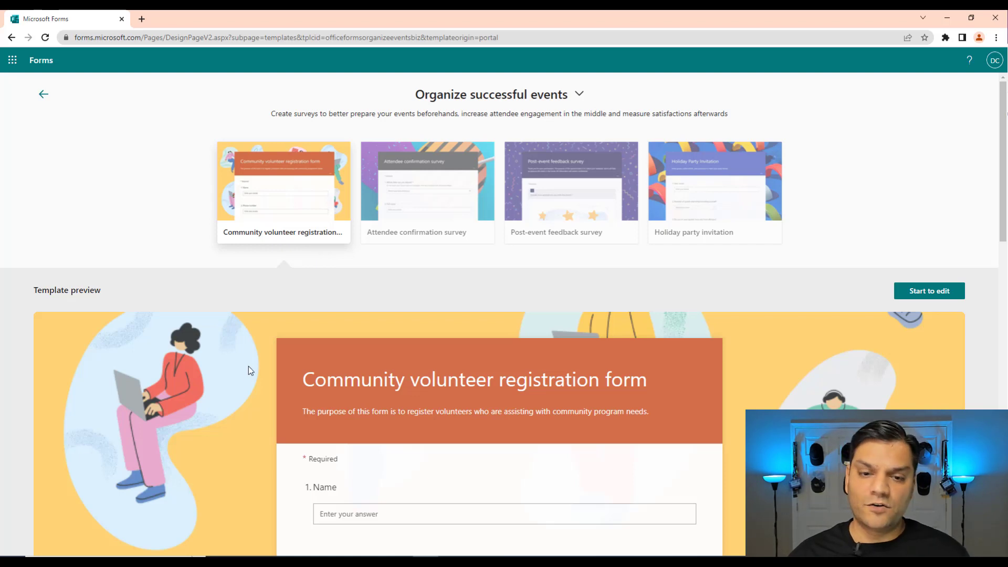
scroll(223, 449, down, 3)
scroll(223, 450, down, 3)
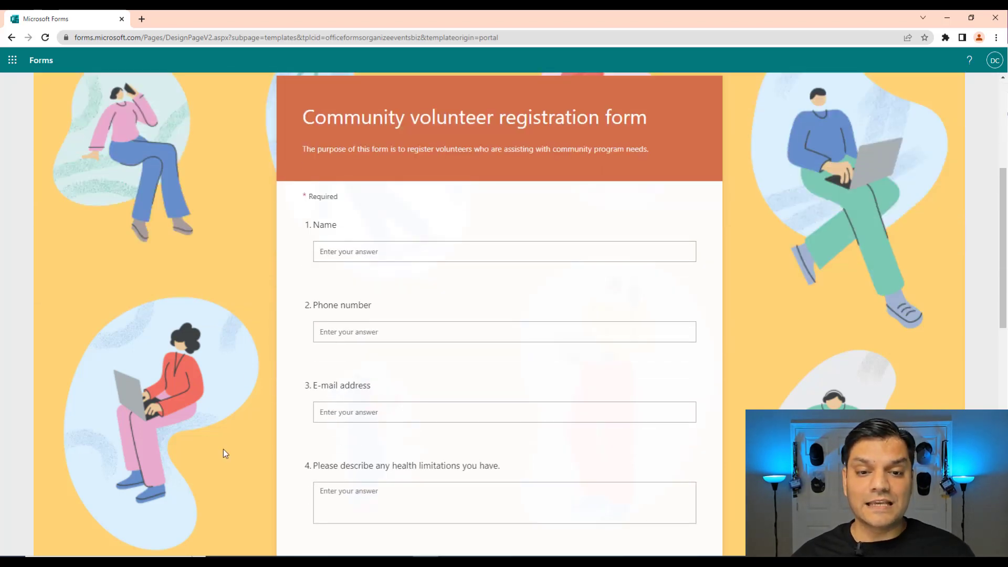
scroll(222, 449, down, 2)
scroll(223, 449, down, 3)
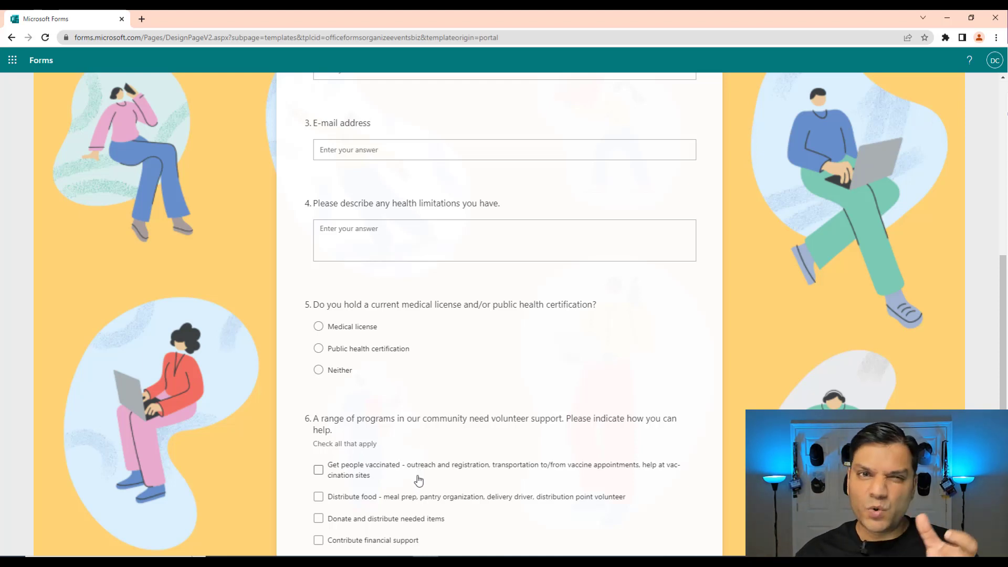
scroll(419, 481, down, 4)
scroll(415, 478, down, 4)
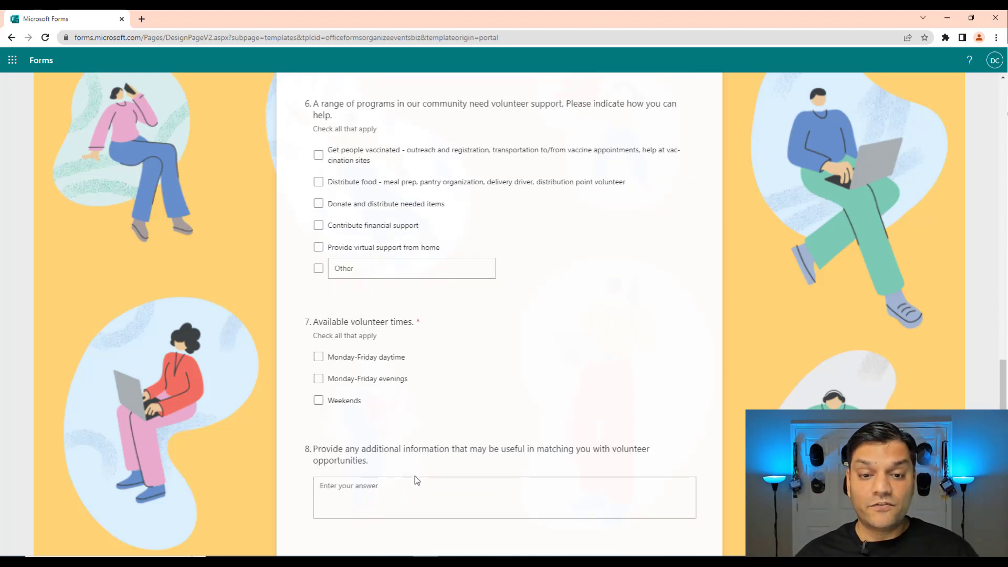
scroll(415, 476, down, 2)
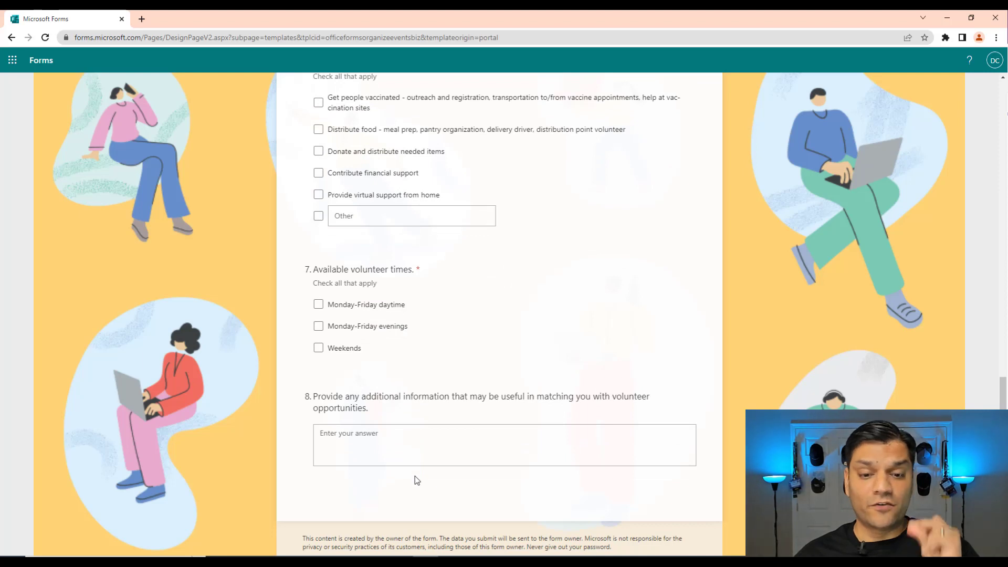
scroll(415, 476, up, 8)
scroll(415, 477, up, 8)
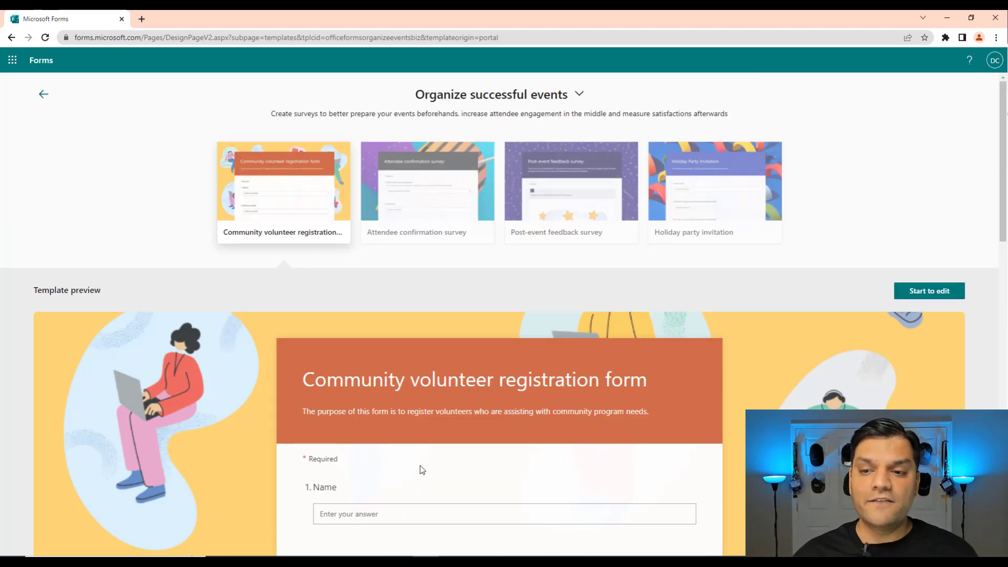
click(925, 299)
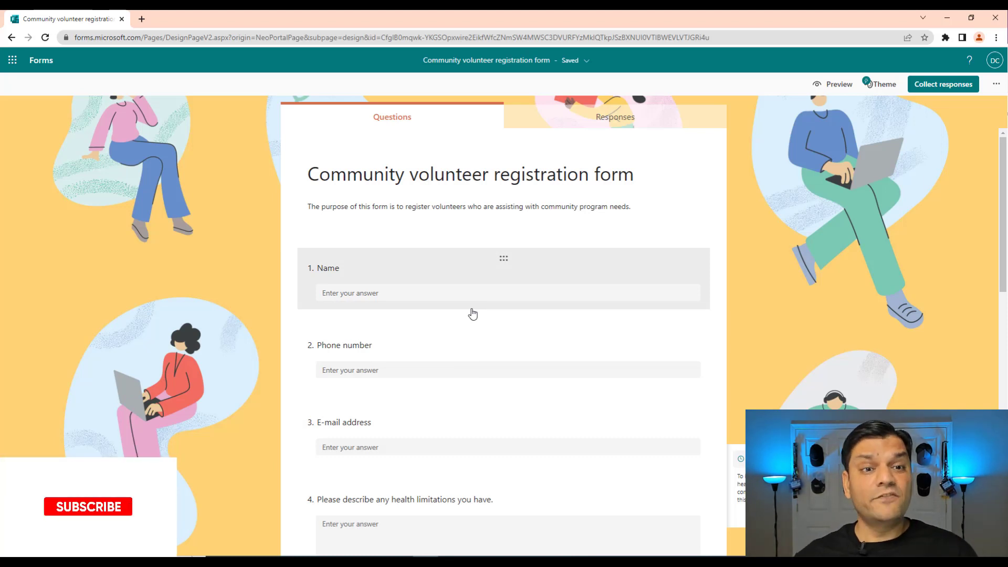
Step: Return to the event gallery and preview the Attendee confirmation, then Post-event feedback survey
click(11, 36)
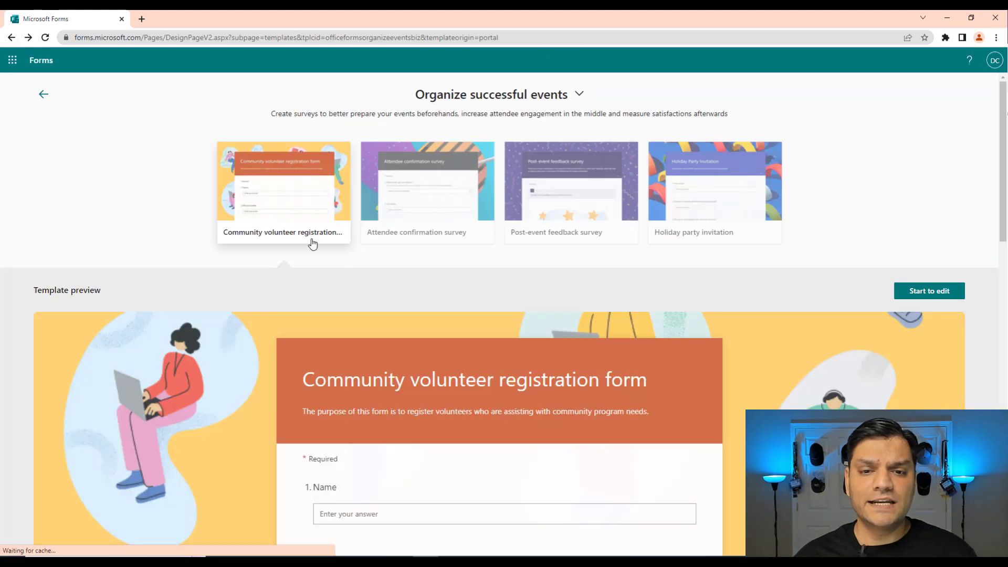
click(404, 214)
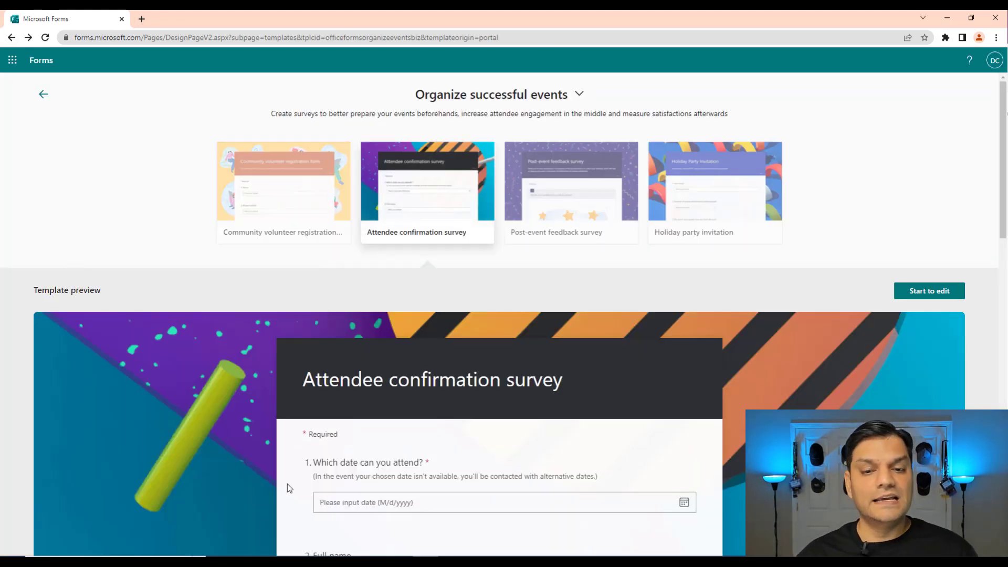
scroll(533, 450, down, 4)
scroll(533, 450, down, 4)
scroll(534, 450, down, 3)
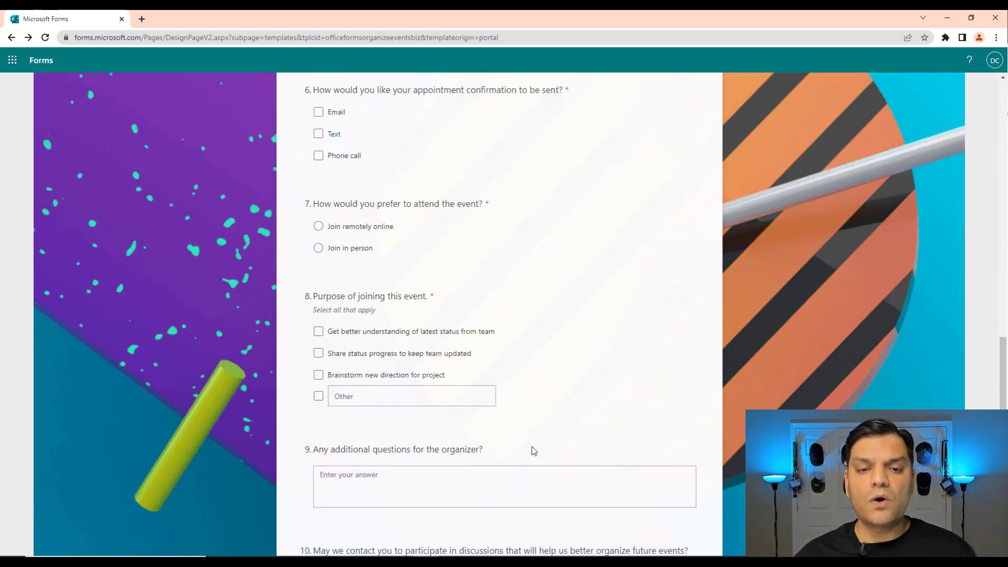
scroll(533, 450, down, 3)
scroll(534, 449, up, 6)
scroll(534, 450, up, 8)
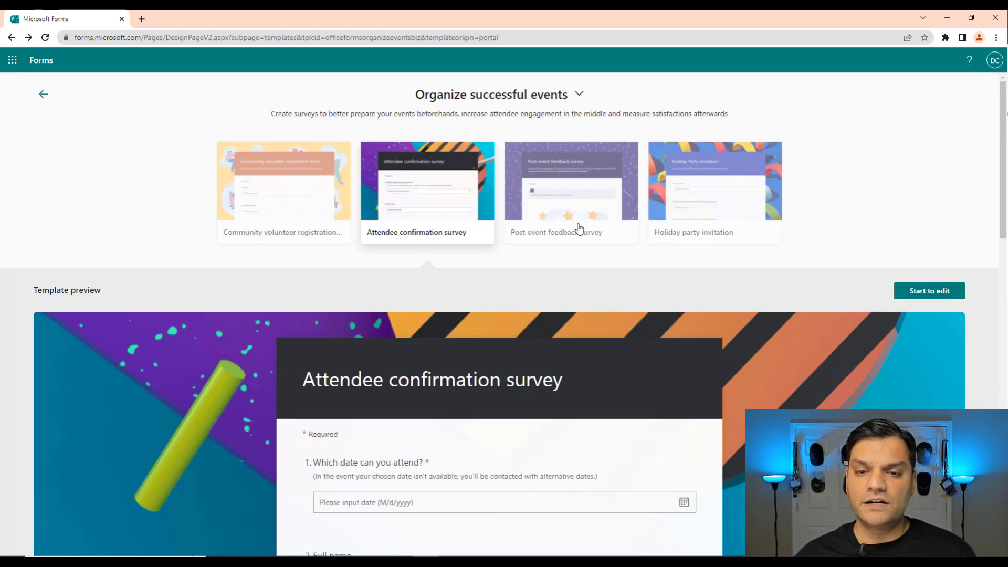
click(577, 223)
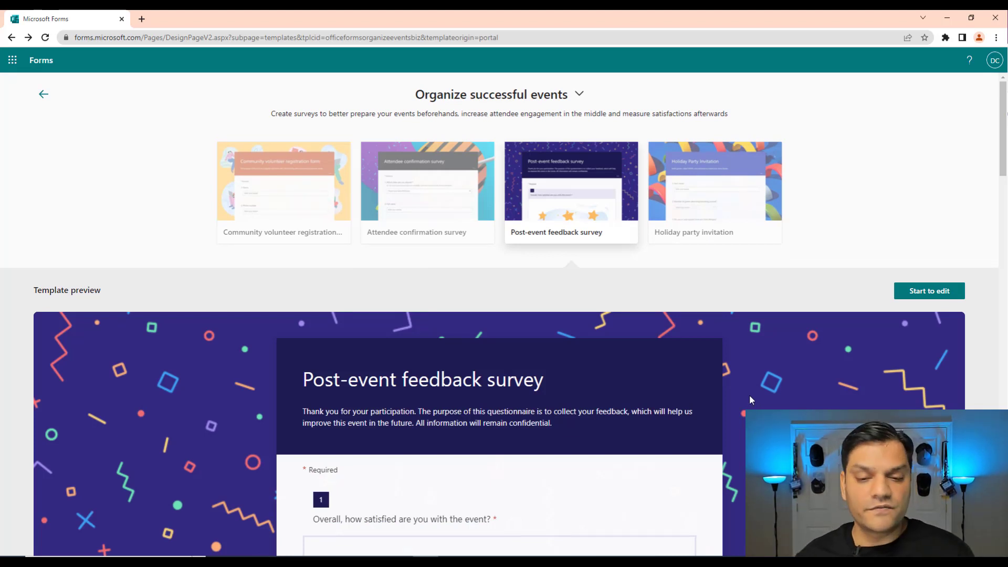
scroll(746, 349, down, 5)
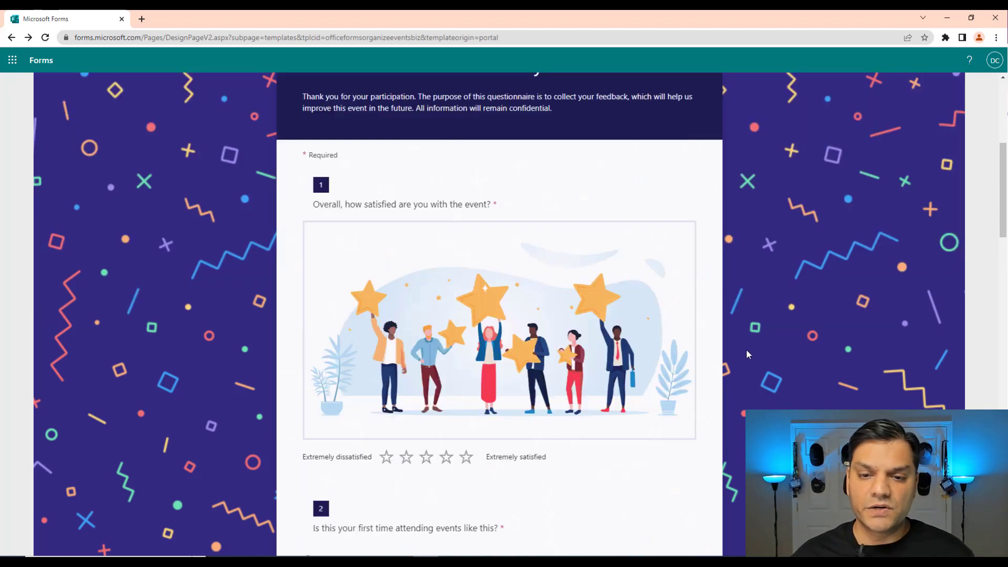
scroll(746, 349, down, 4)
scroll(746, 349, up, 3)
scroll(746, 349, up, 2)
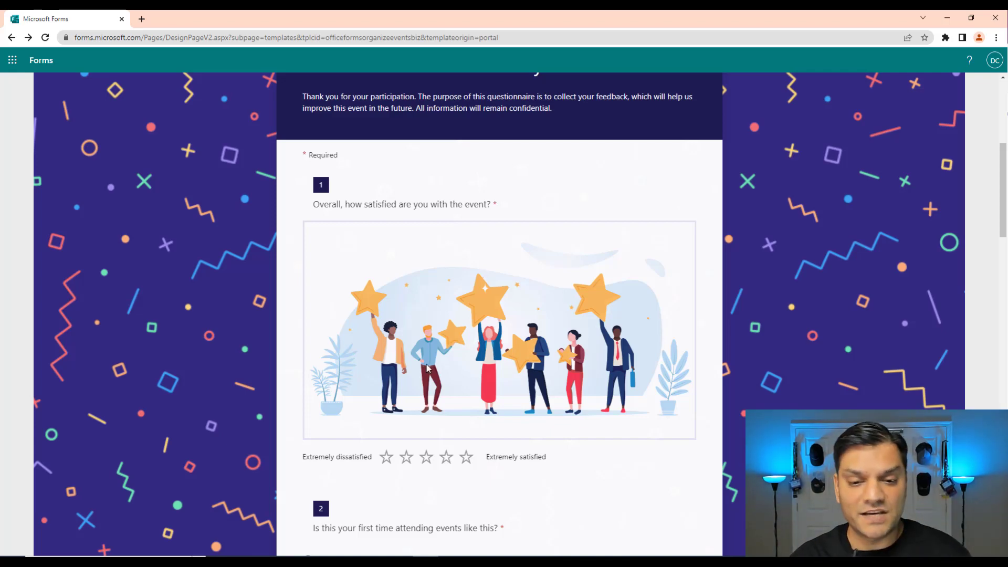
scroll(608, 470, down, 2)
scroll(608, 471, down, 4)
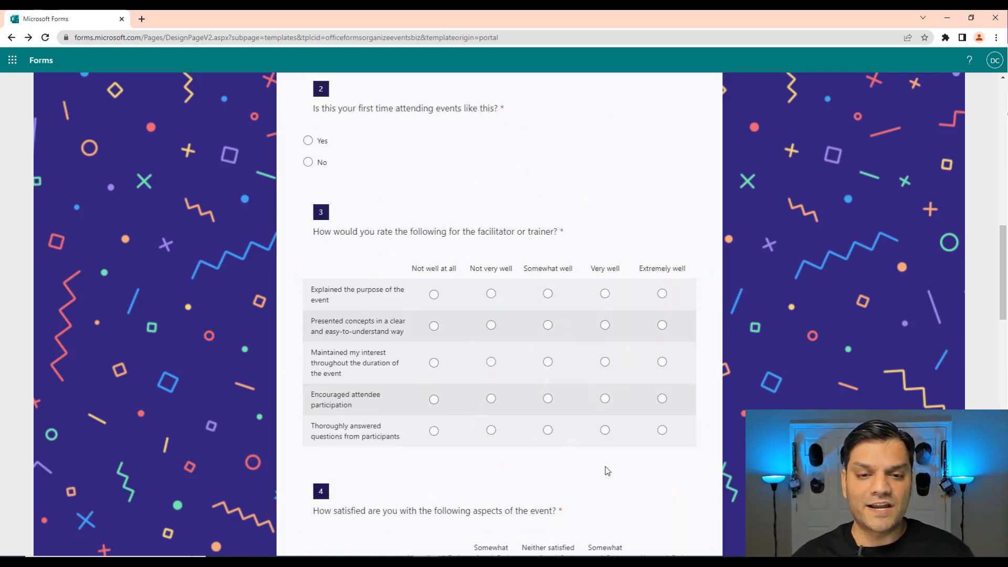
scroll(608, 470, down, 3)
scroll(605, 473, down, 4)
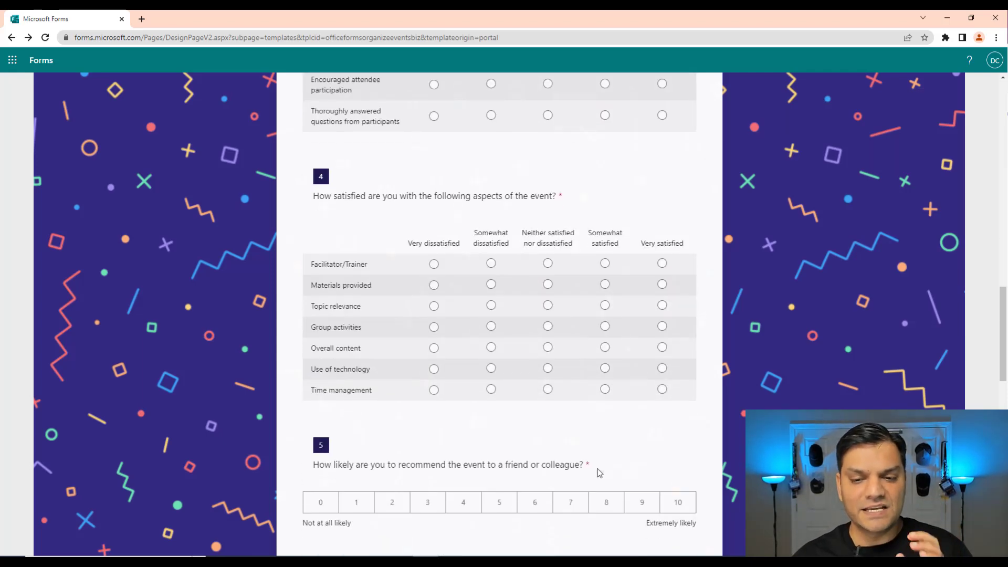
scroll(605, 472, up, 5)
scroll(598, 473, up, 6)
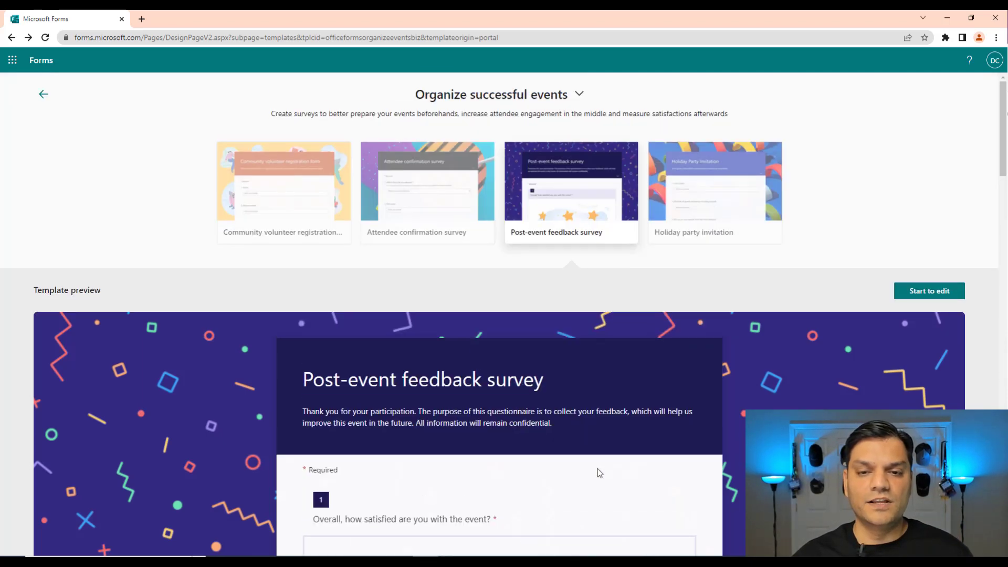
Step: Switch the template category to Gain insights through user research
click(569, 100)
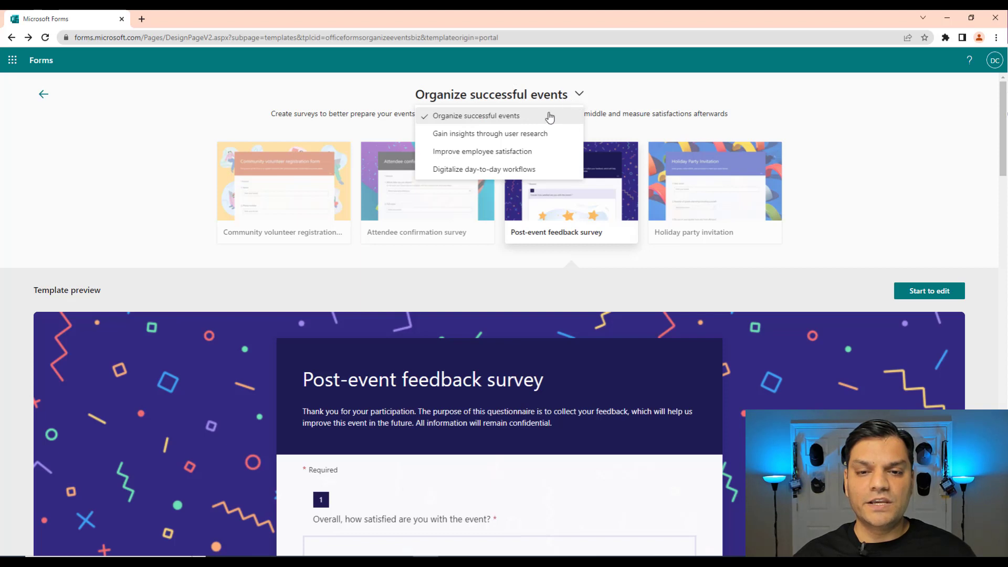
click(533, 135)
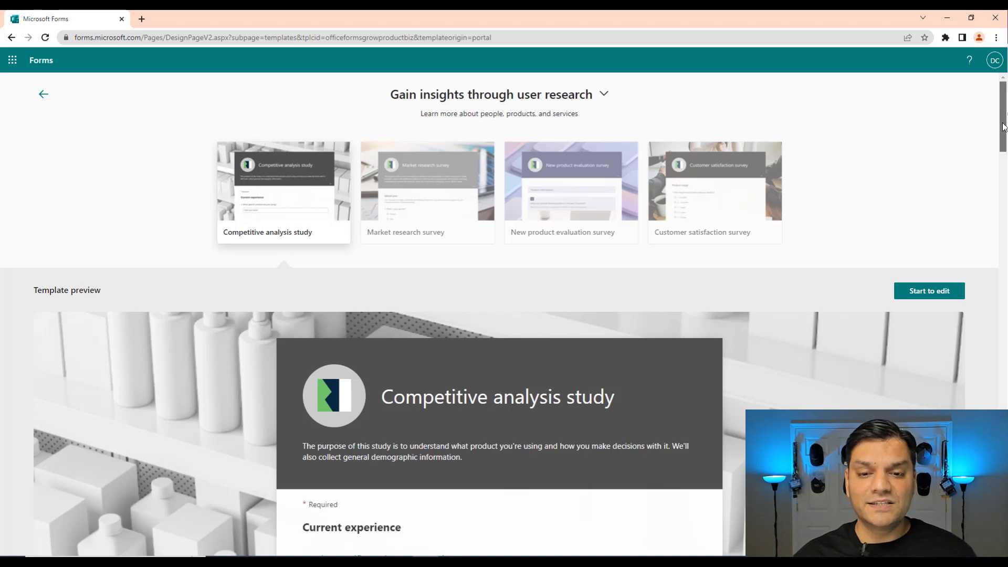
mouse_move(1004, 125)
mouse_down()
mouse_move(991, 250)
mouse_move(1003, 408)
mouse_up()
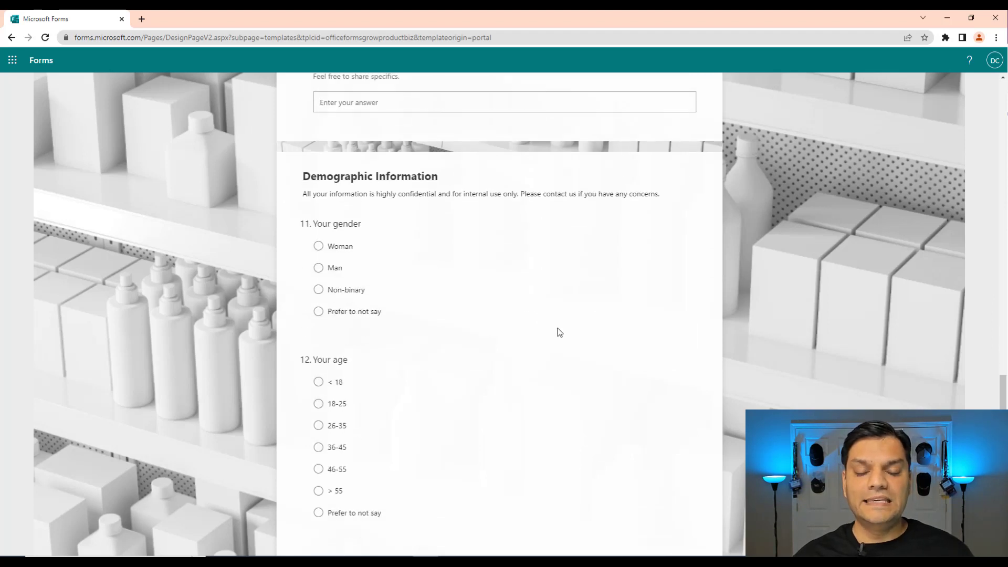
scroll(474, 291, up, 1)
scroll(474, 291, up, 1)
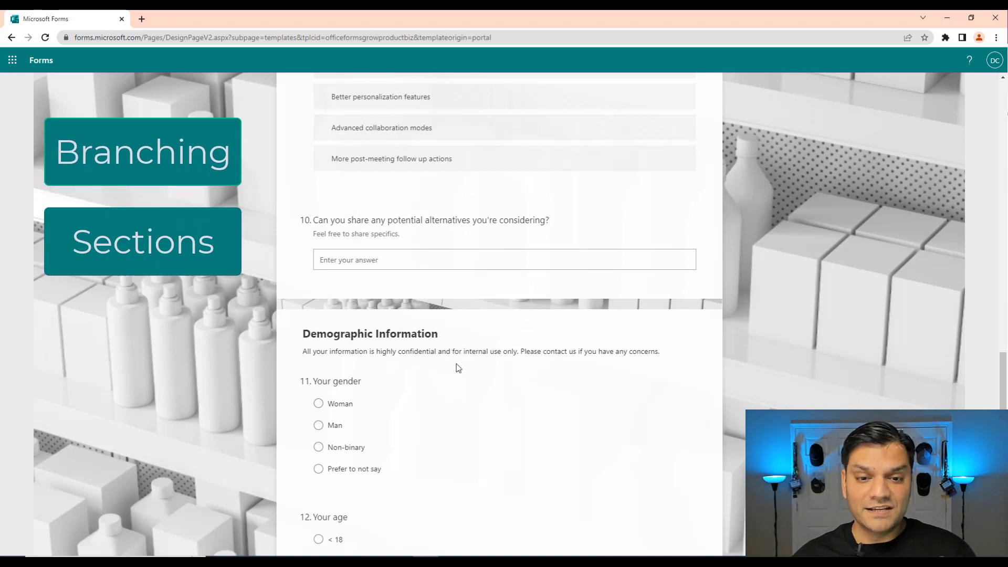
scroll(512, 370, up, 5)
scroll(512, 370, up, 5)
scroll(513, 370, up, 5)
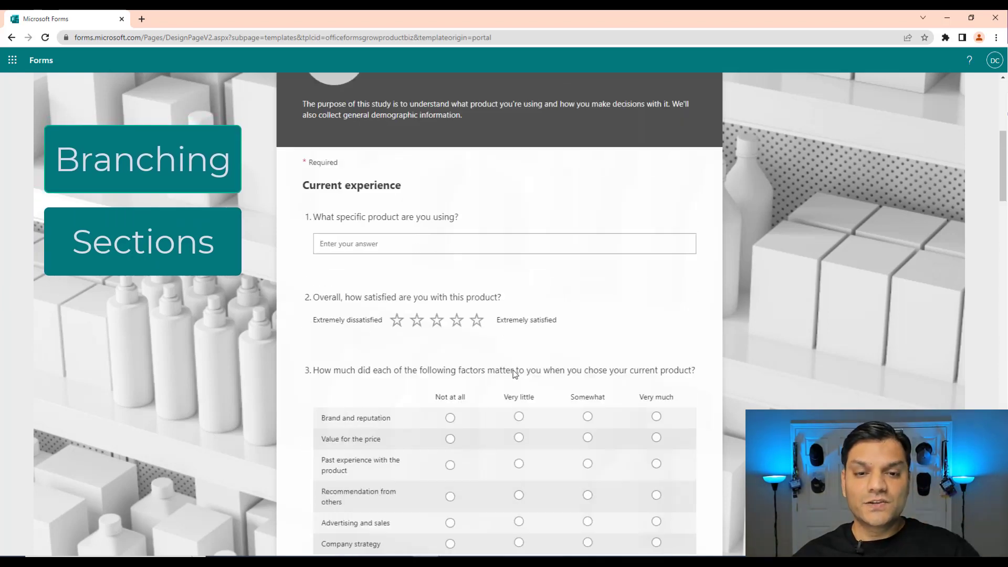
scroll(513, 370, up, 5)
Step: Create an editable copy of the Competitive analysis study template
click(930, 291)
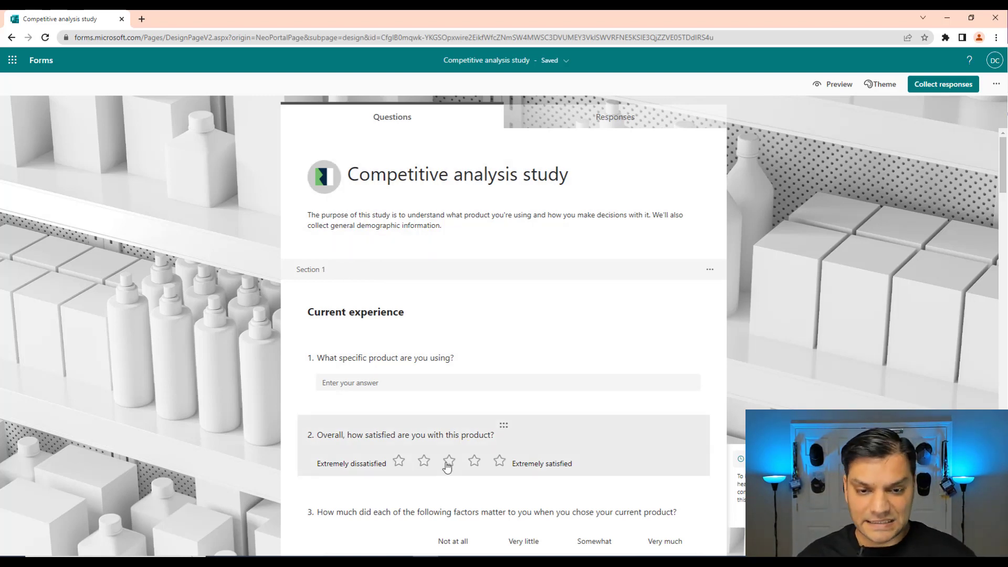
scroll(449, 441, down, 8)
scroll(447, 466, down, 2)
scroll(446, 467, down, 5)
scroll(447, 466, down, 5)
scroll(442, 410, down, 5)
scroll(437, 370, down, 1)
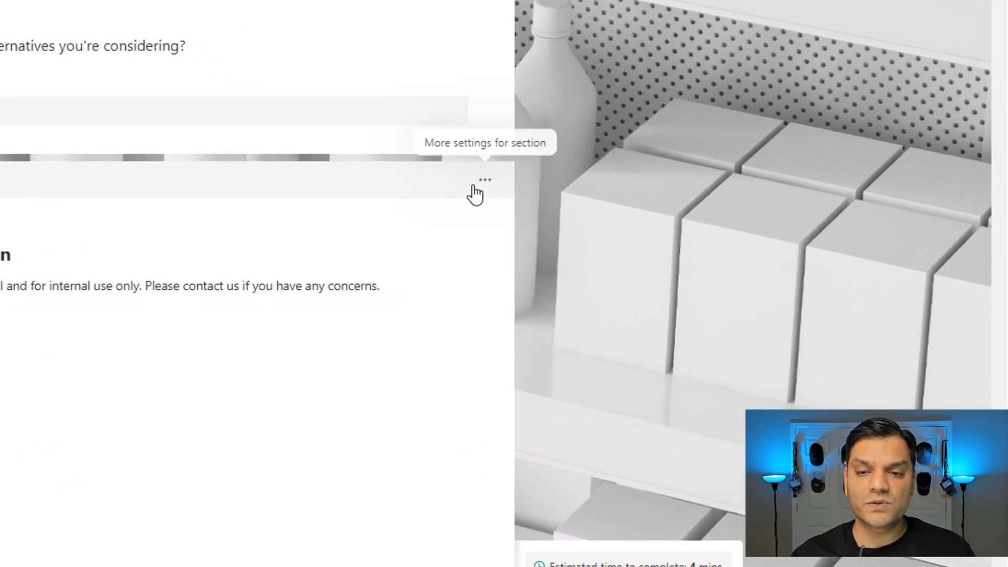
Step: Inspect the Demographic Information section menu and the Your gender question's settings
click(485, 187)
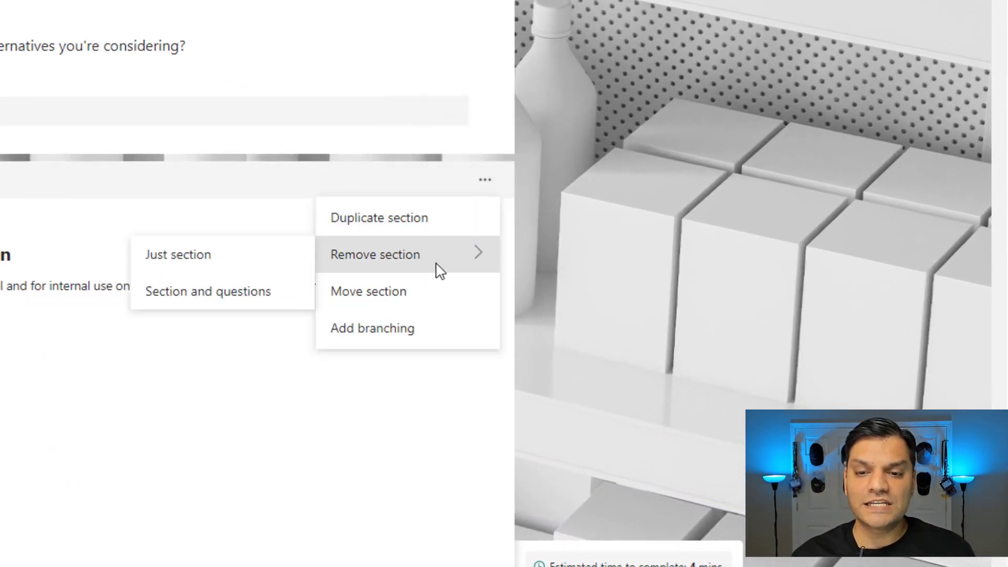
click(335, 447)
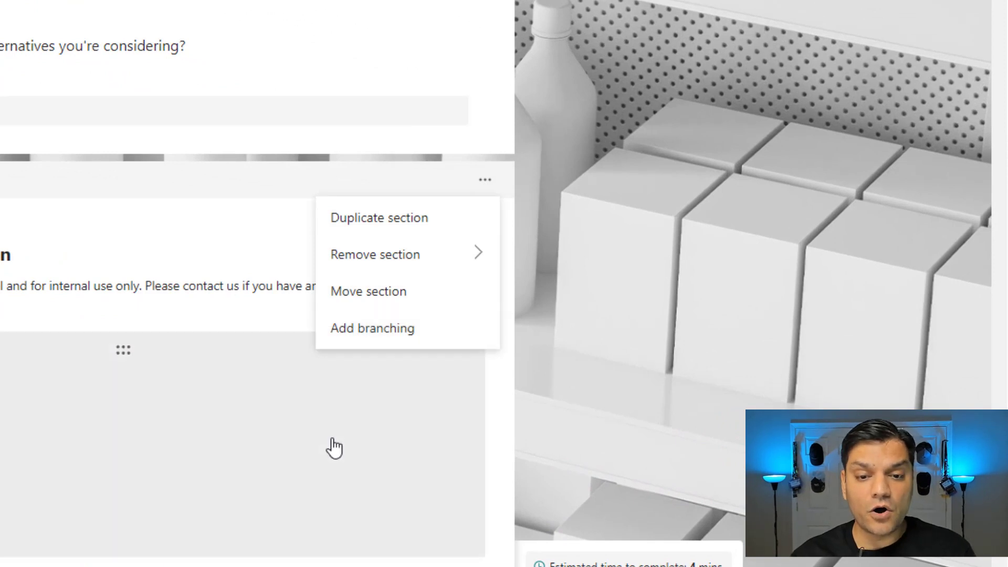
scroll(335, 448, down, 5)
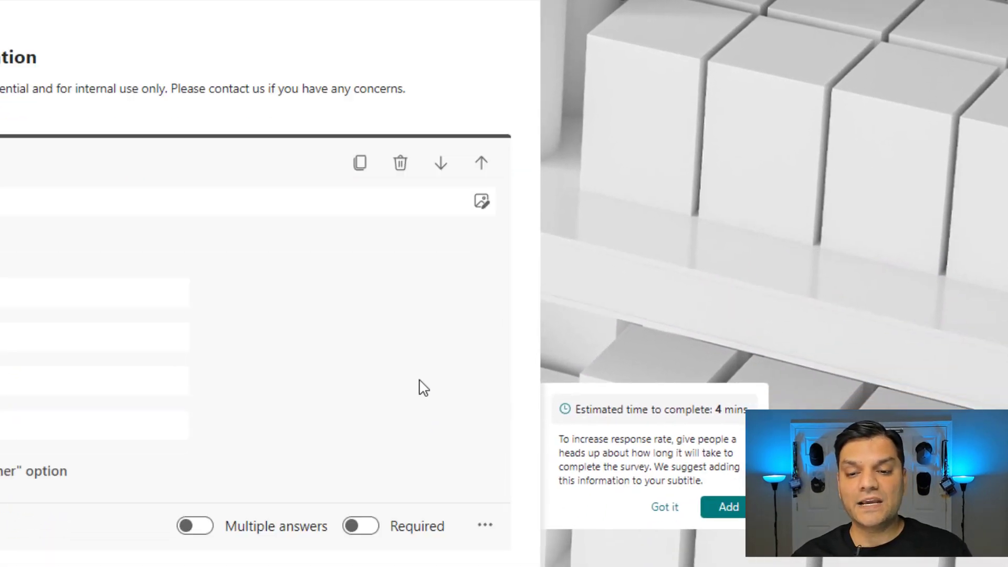
click(487, 368)
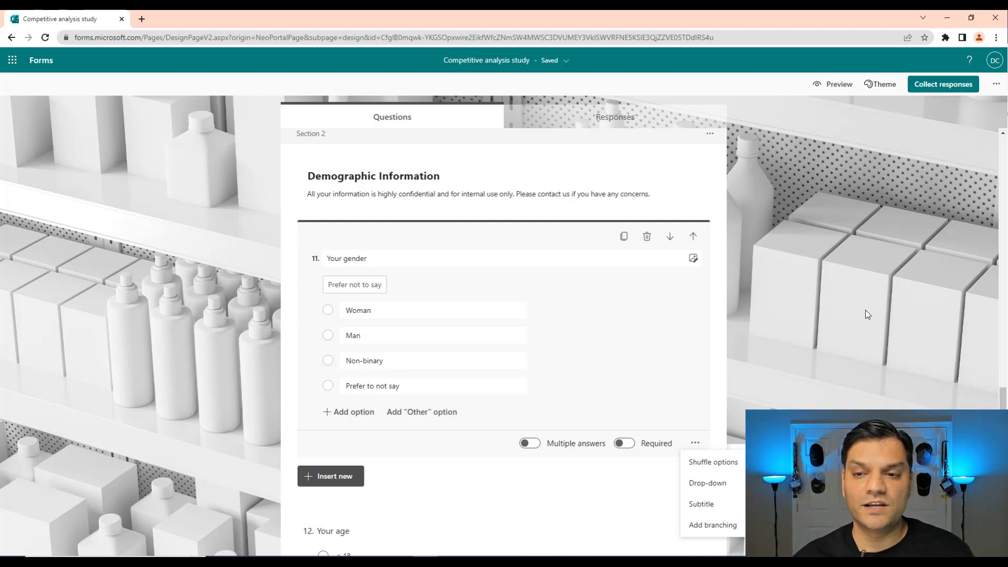
scroll(867, 315, up, 5)
scroll(866, 314, up, 5)
scroll(866, 319, up, 2)
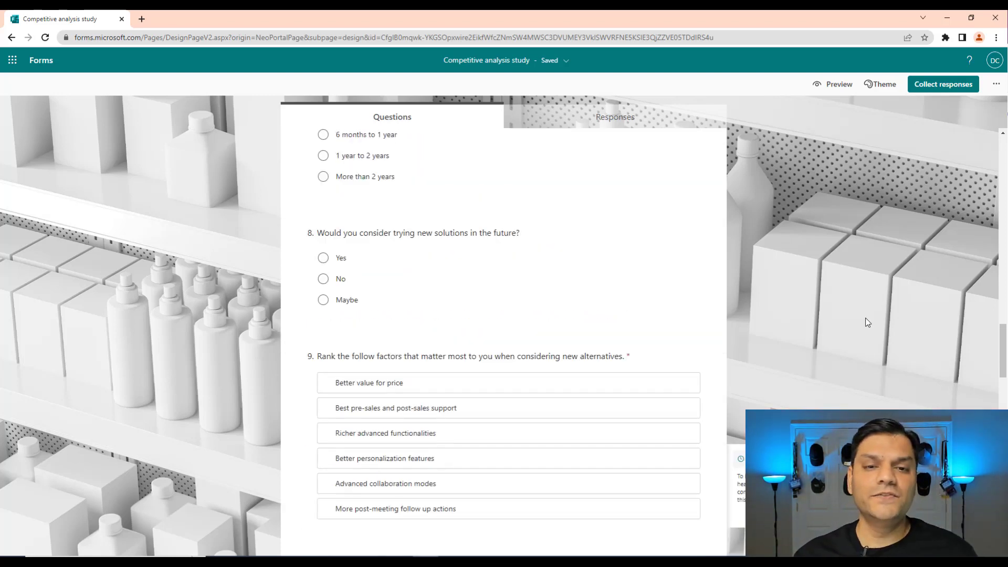
scroll(866, 323, up, 5)
scroll(866, 322, up, 5)
scroll(866, 322, up, 3)
scroll(866, 322, up, 3)
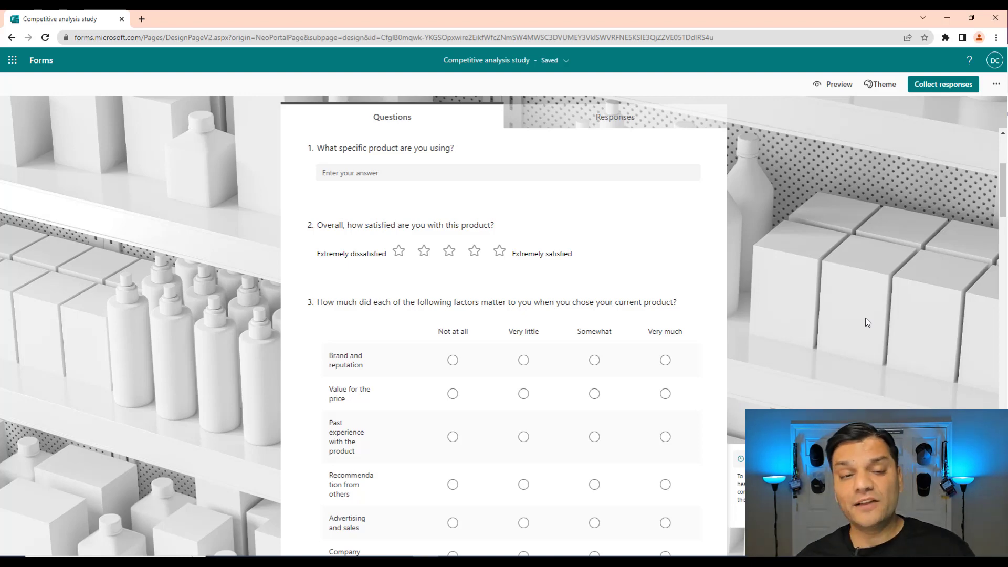
click(10, 38)
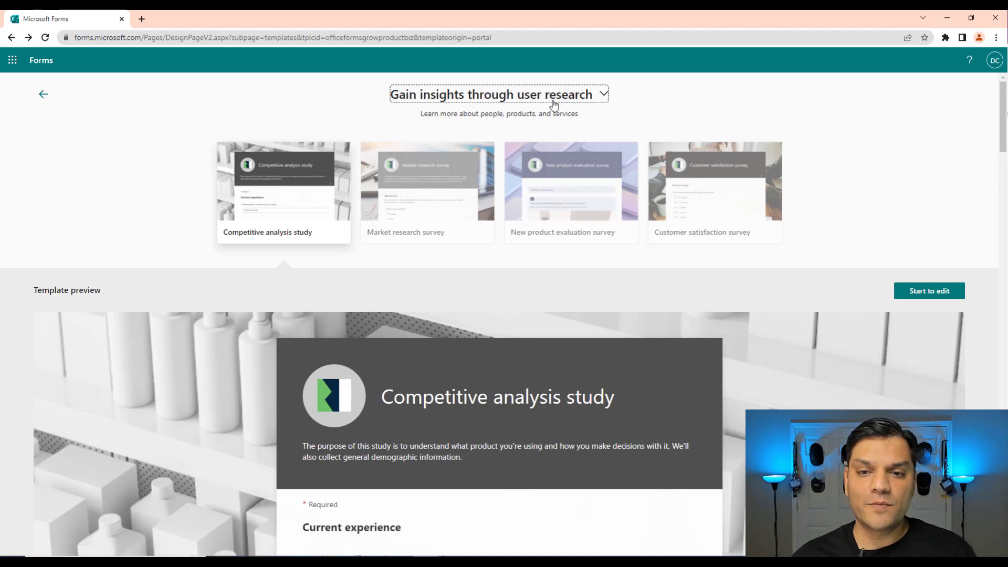
click(551, 100)
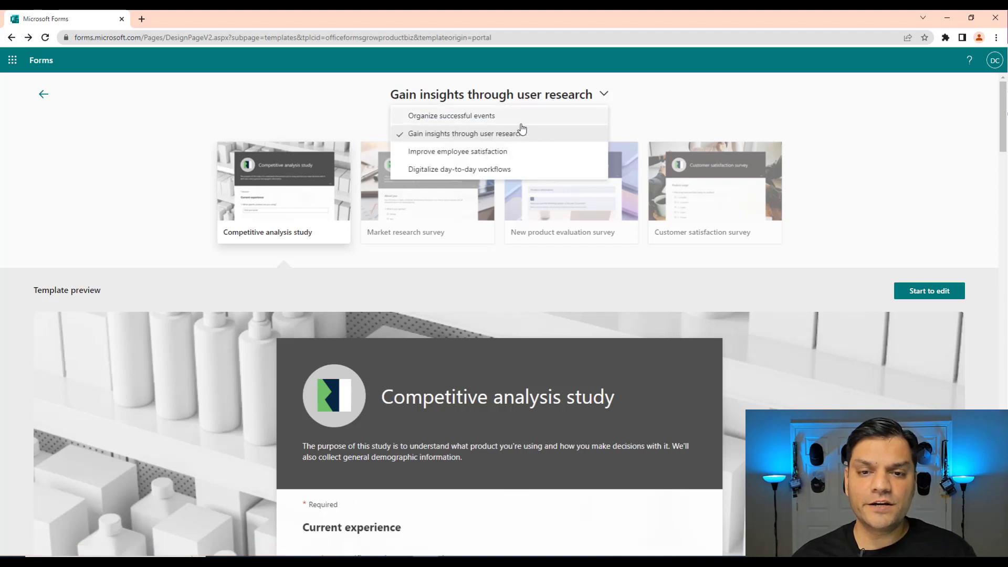
click(506, 152)
scroll(207, 368, down, 3)
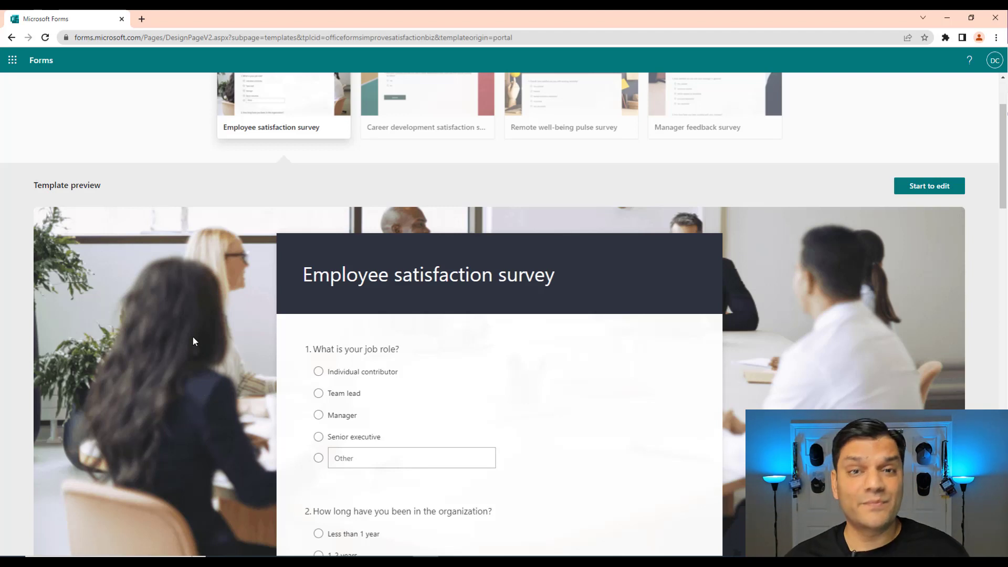
scroll(600, 386, down, 3)
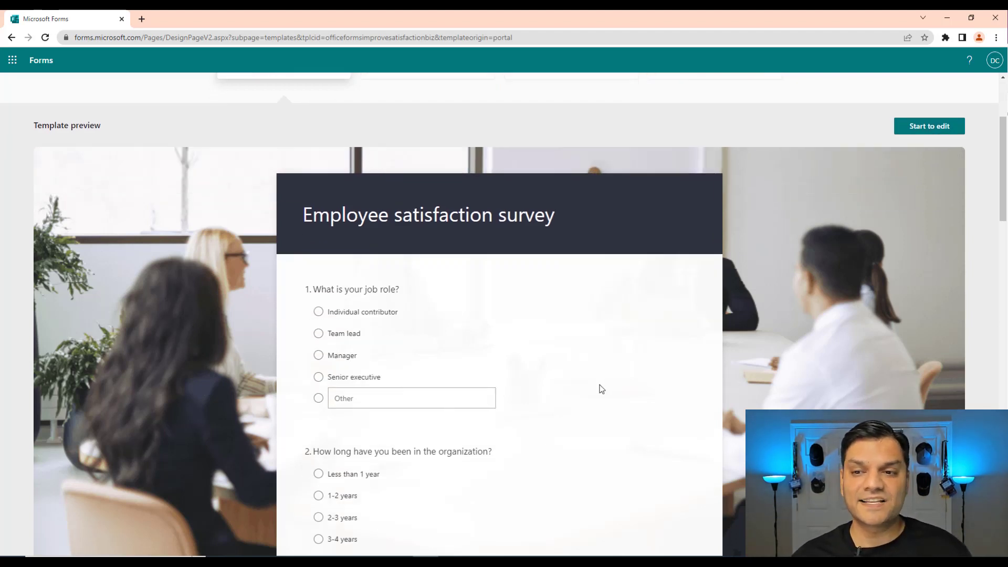
scroll(600, 387, down, 3)
scroll(595, 382, down, 3)
scroll(591, 379, down, 2)
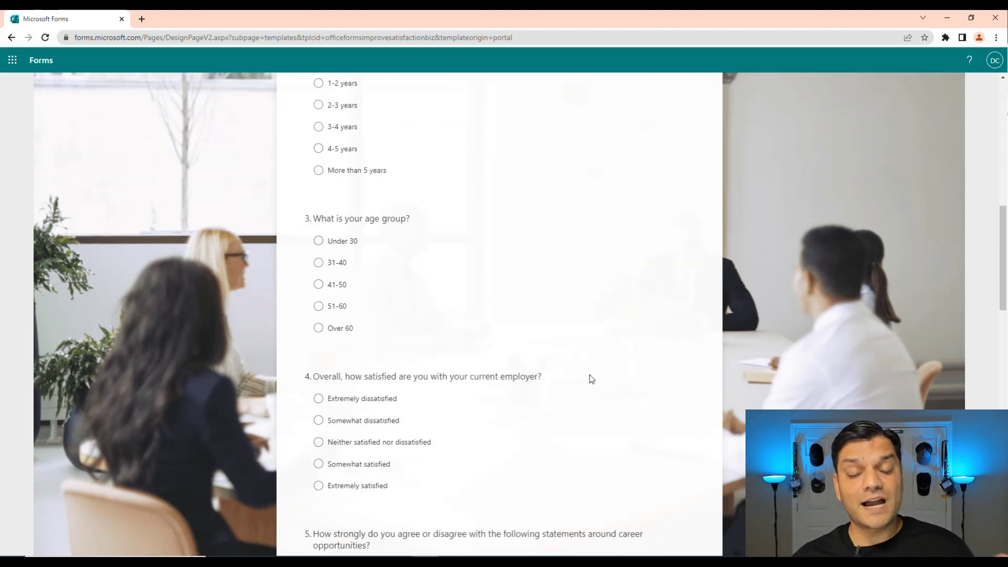
scroll(580, 368, down, 3)
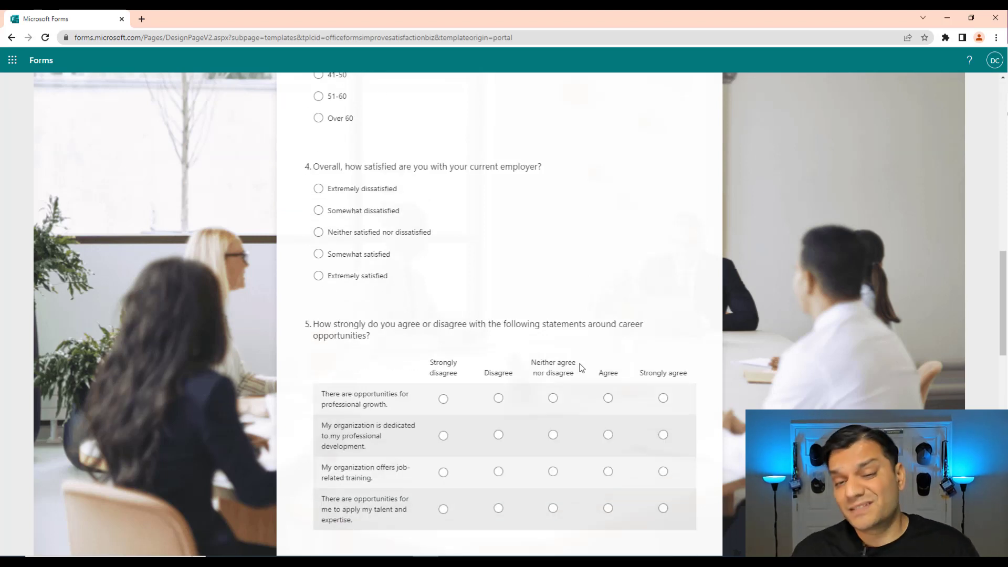
scroll(566, 416, down, 3)
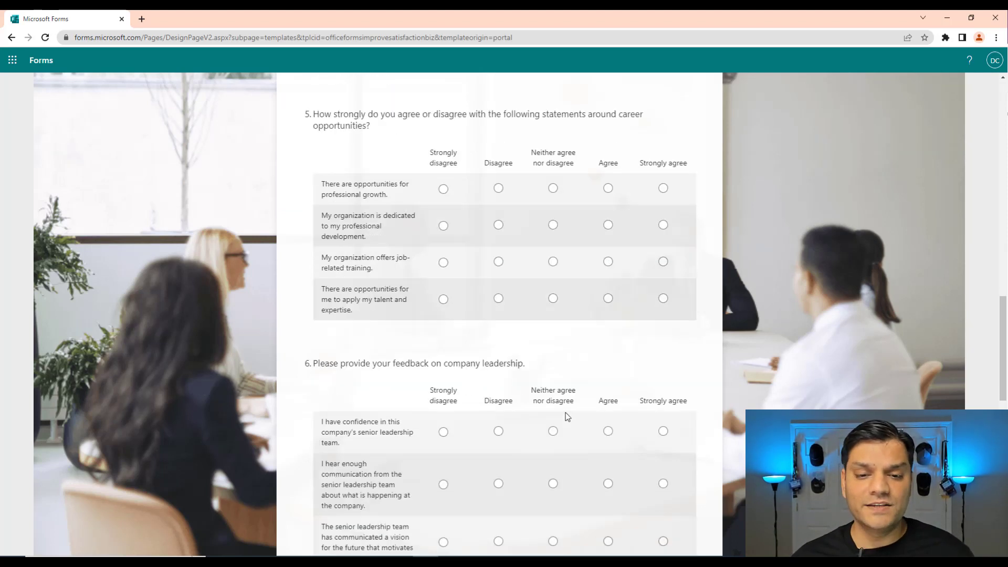
scroll(567, 416, down, 3)
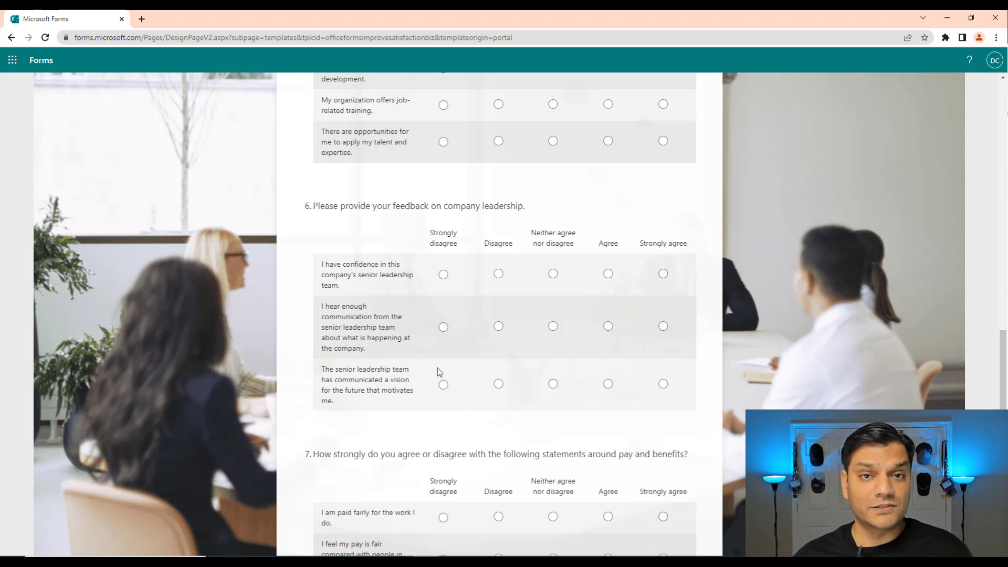
scroll(446, 386, down, 2)
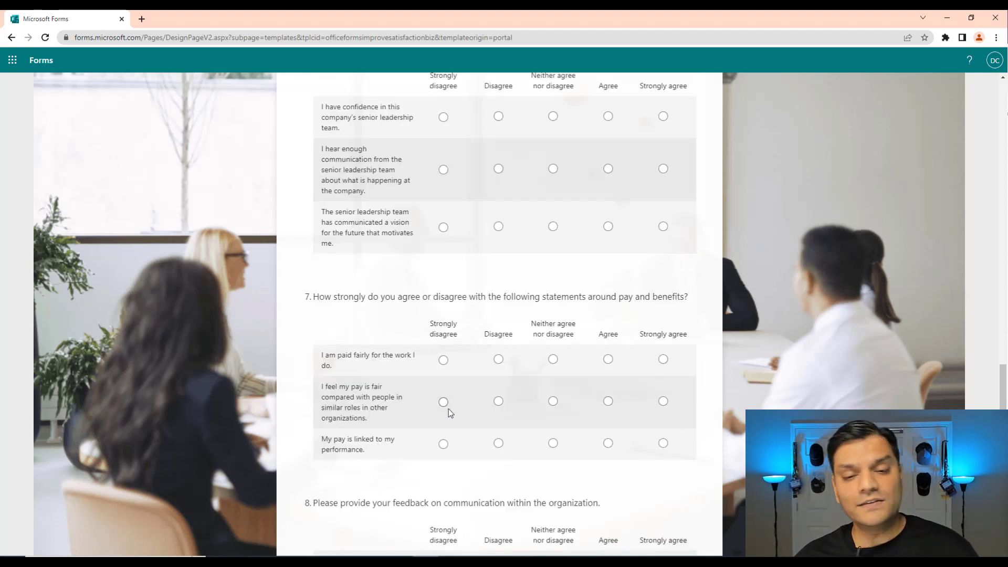
scroll(448, 410, down, 2)
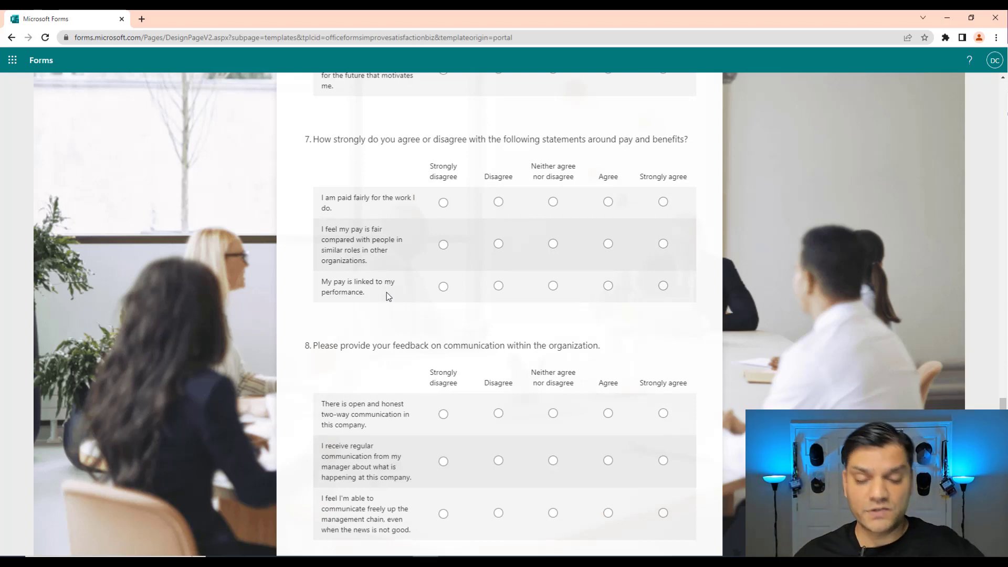
scroll(601, 468, down, 1)
scroll(600, 468, down, 2)
scroll(600, 468, up, 1)
scroll(601, 469, up, 5)
scroll(597, 465, up, 5)
scroll(598, 464, up, 5)
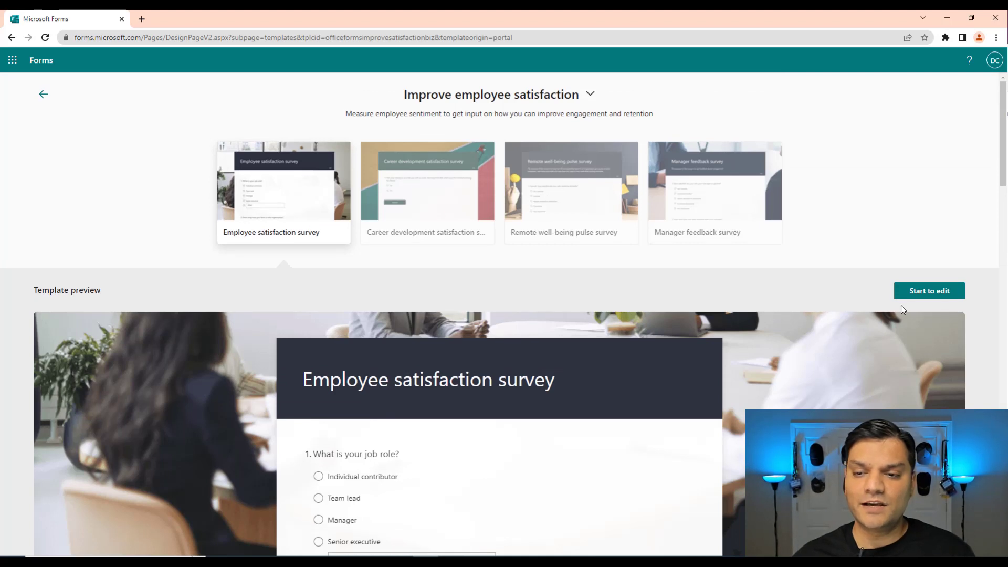
Step: Copy the Employee satisfaction survey into an editable form, then return to the Forms home page
click(942, 293)
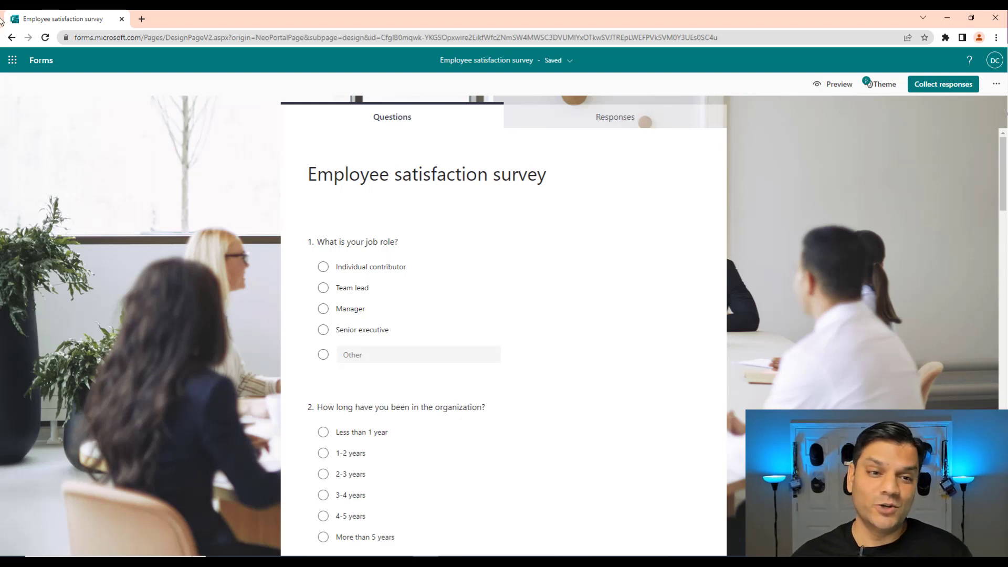
click(44, 62)
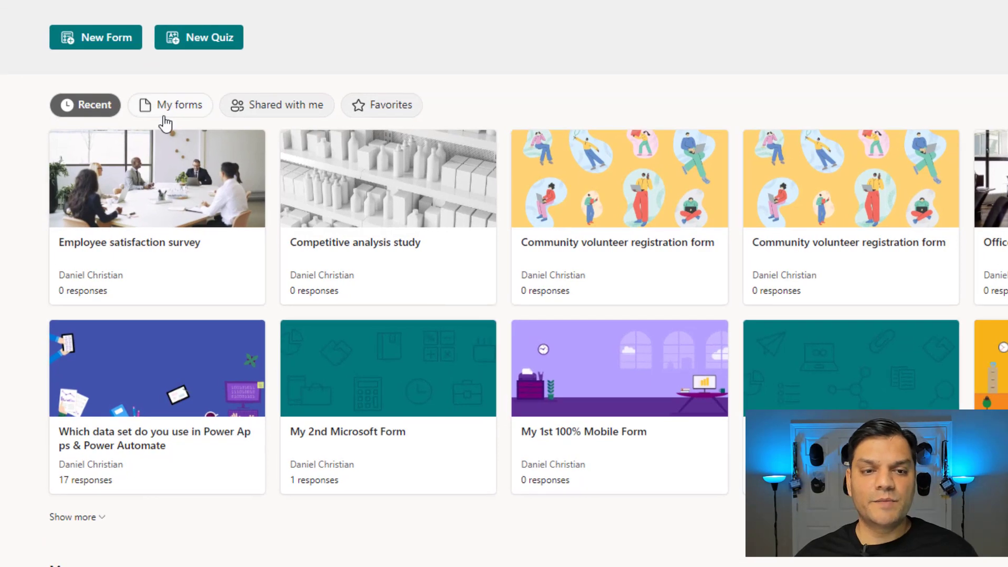
Step: Switch to My forms and open the Organize Successful Events Forms collection
click(169, 105)
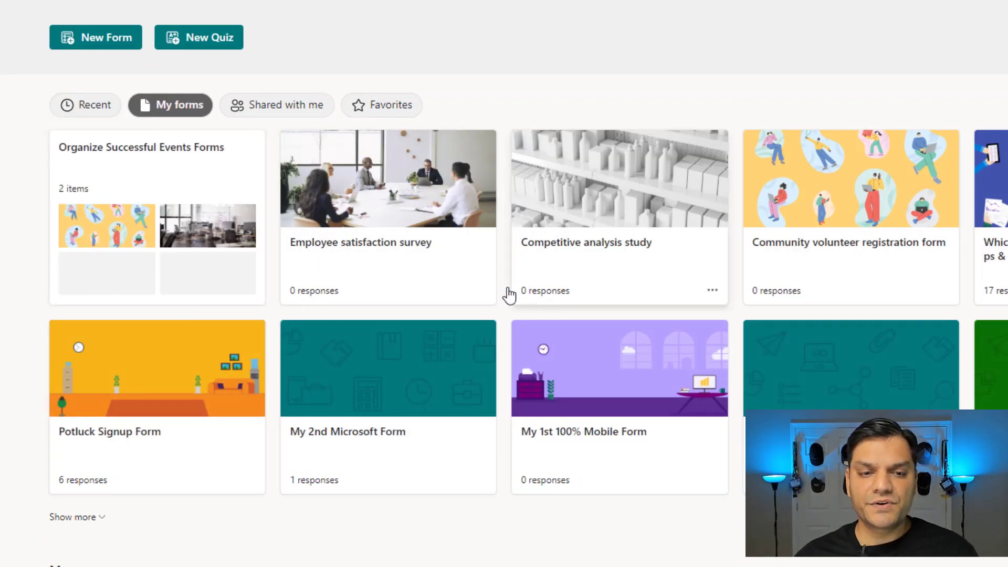
mouse_move(157, 236)
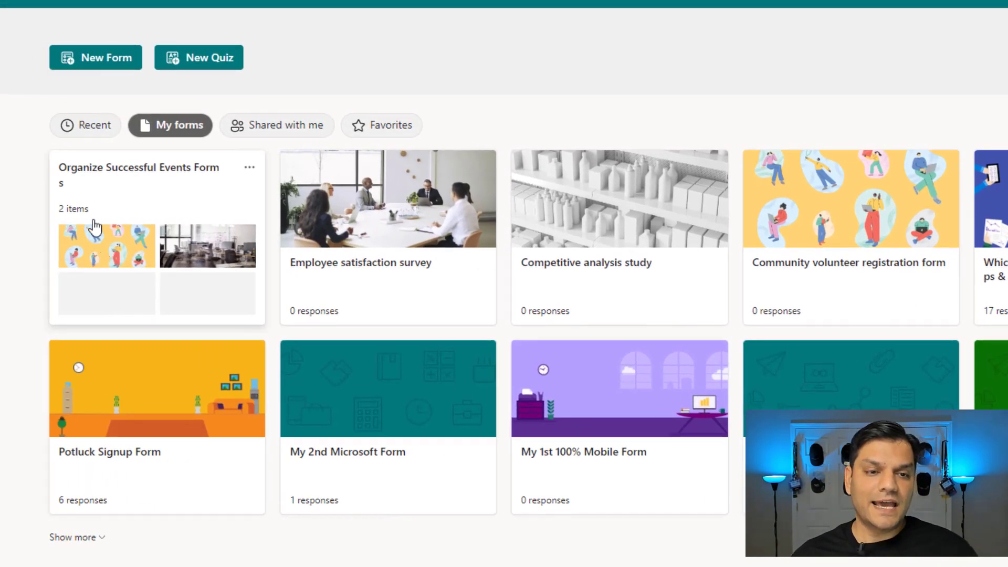
click(173, 189)
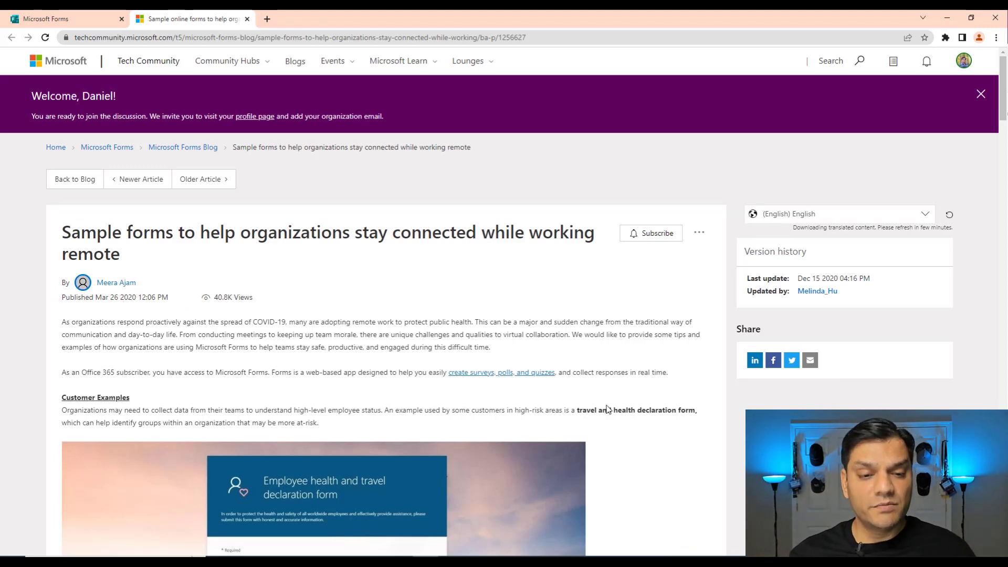
scroll(607, 411, down, 4)
scroll(607, 411, down, 3)
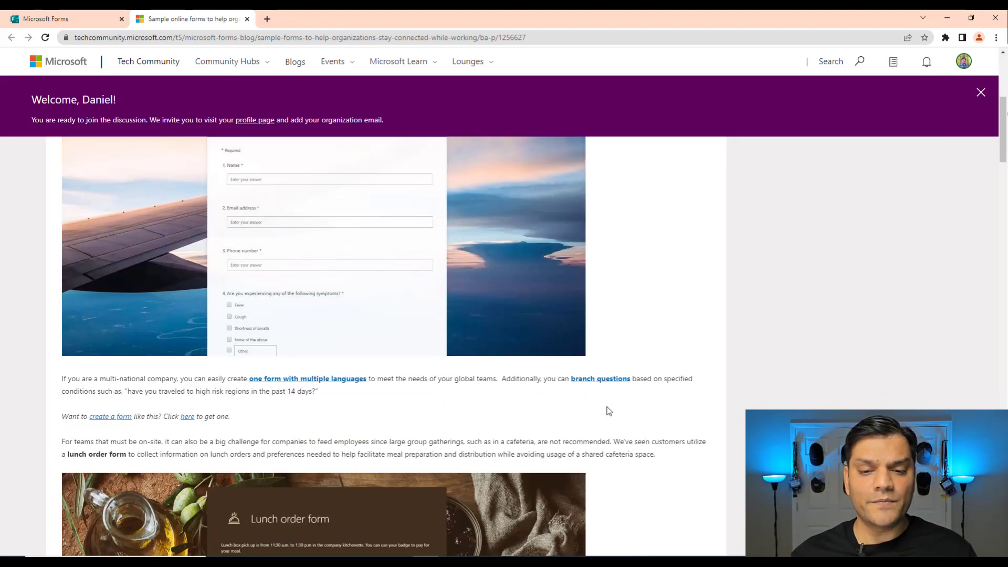
scroll(607, 410, down, 2)
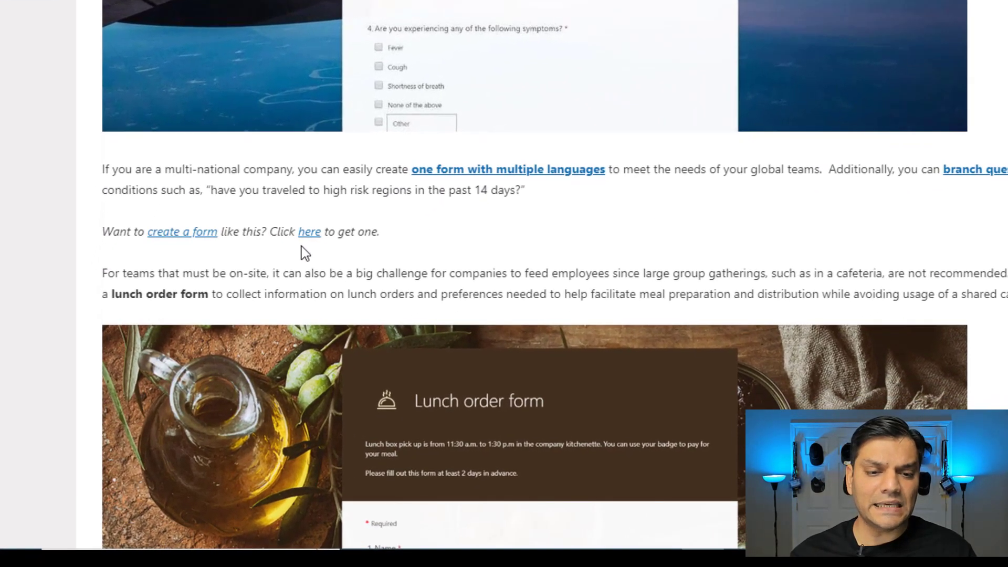
Step: Preview and close the Employee health and travel declaration form, then open the Lunch order sample form
click(308, 232)
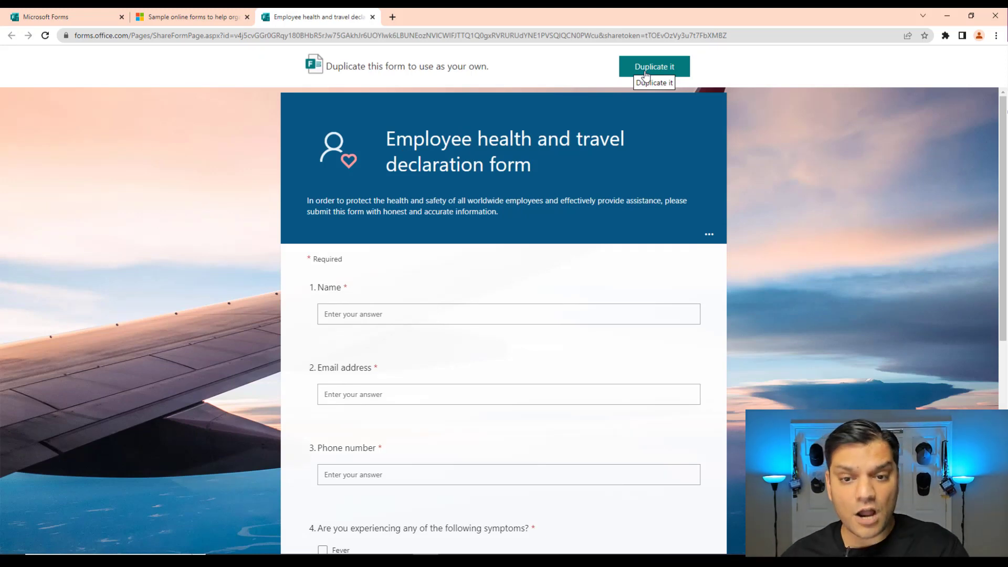
scroll(609, 201, down, 1)
scroll(608, 200, down, 4)
scroll(610, 200, down, 4)
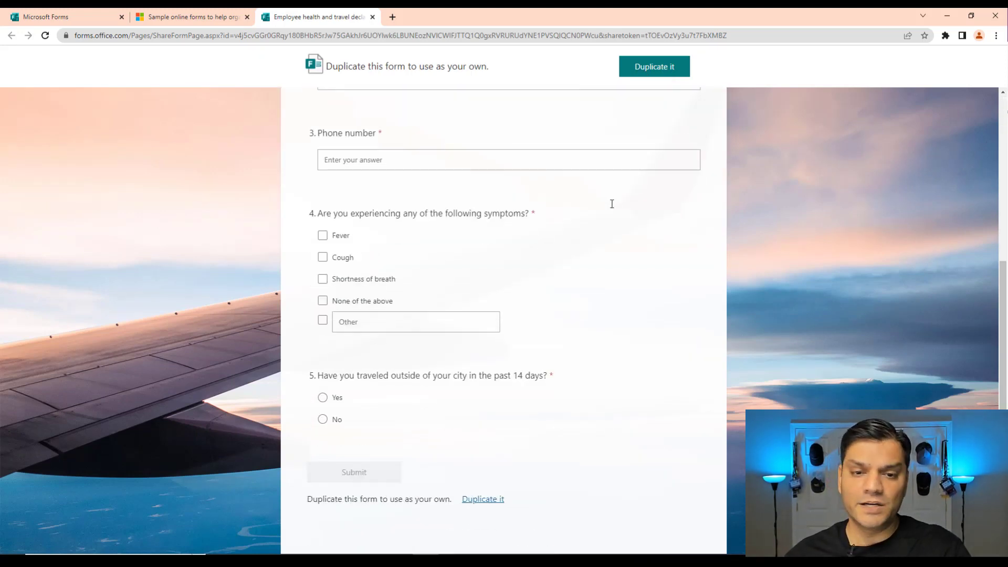
scroll(609, 200, down, 2)
click(371, 16)
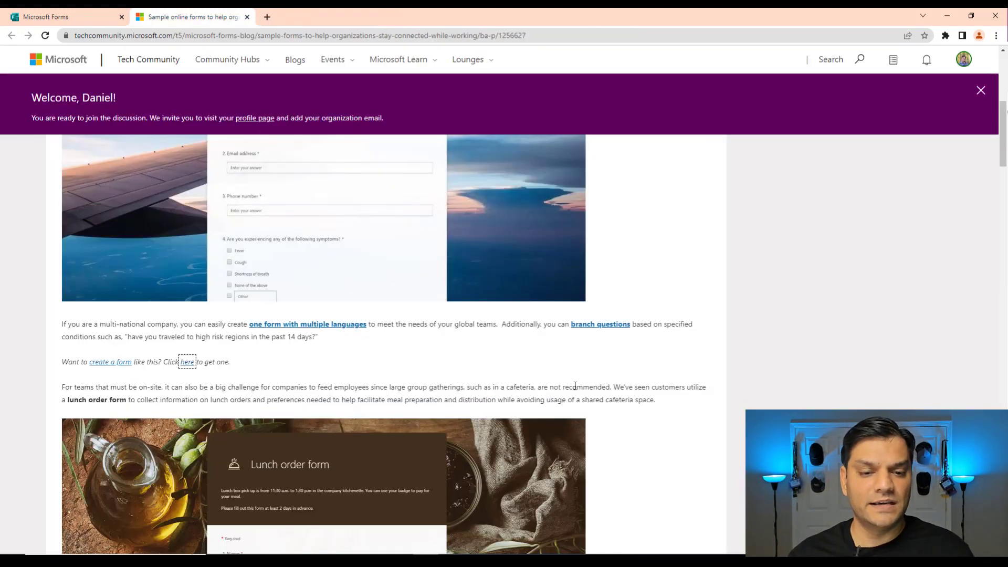
scroll(733, 383, down, 3)
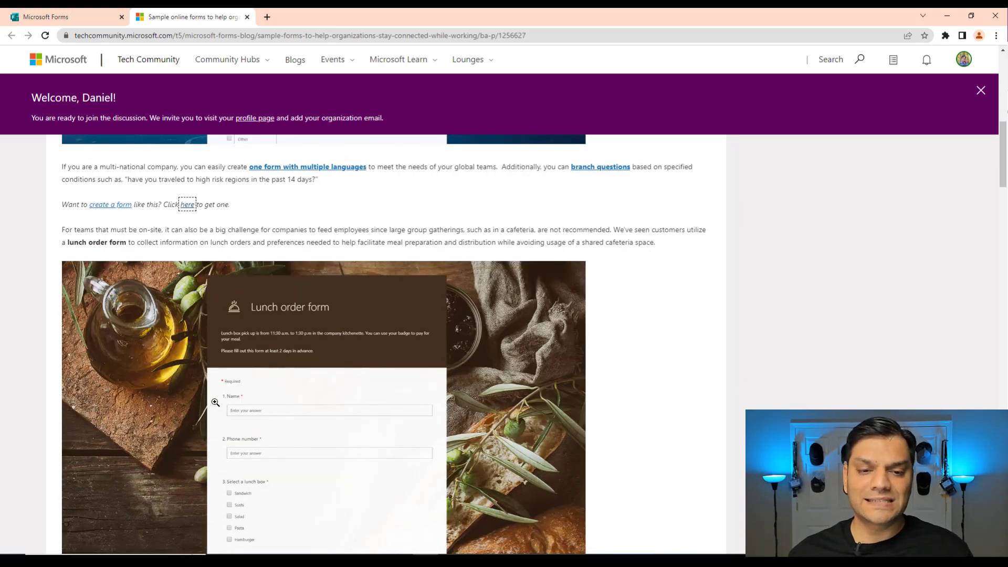
scroll(367, 450, down, 3)
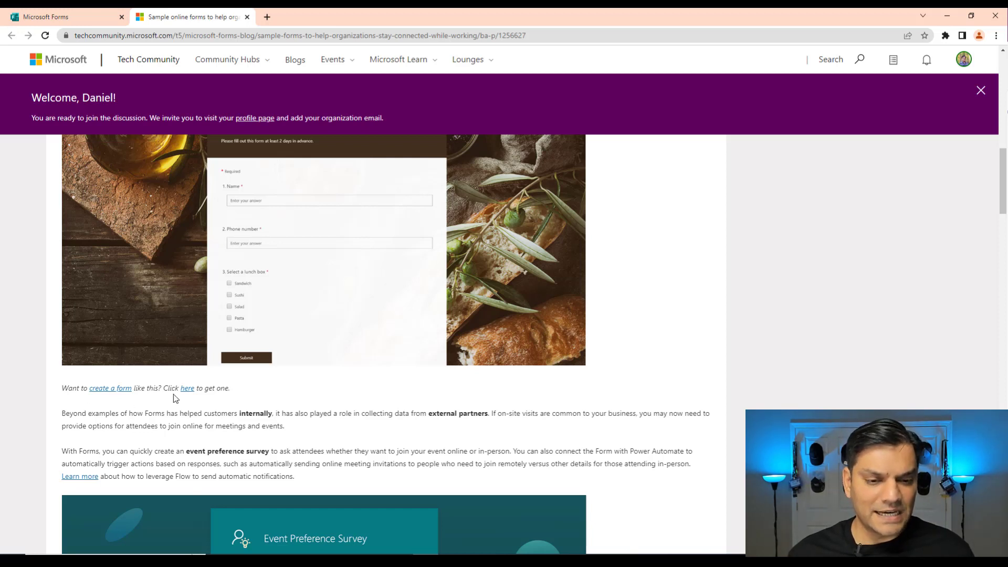
click(187, 388)
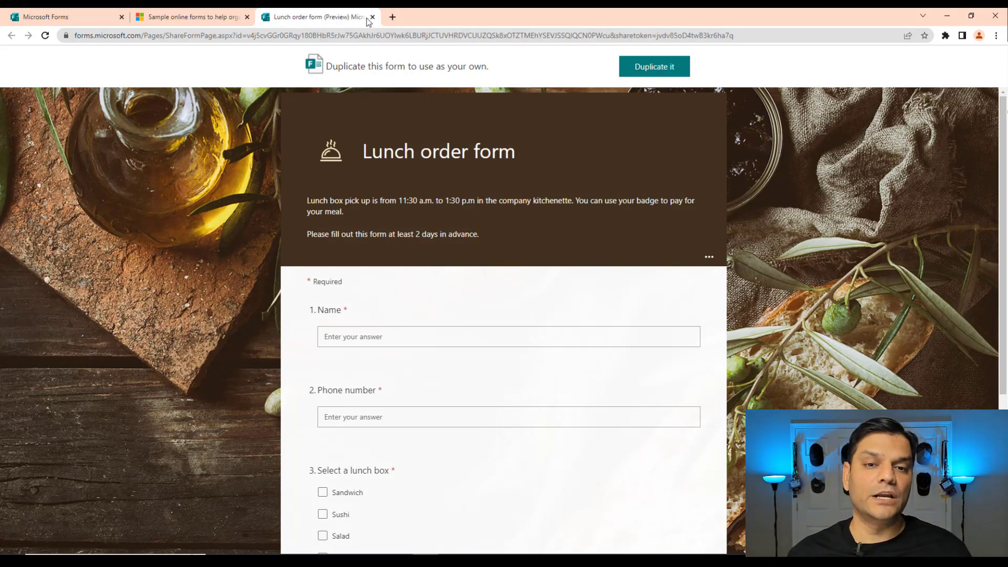
Step: Close the Lunch order form preview tab and continue reading the blog article
click(372, 17)
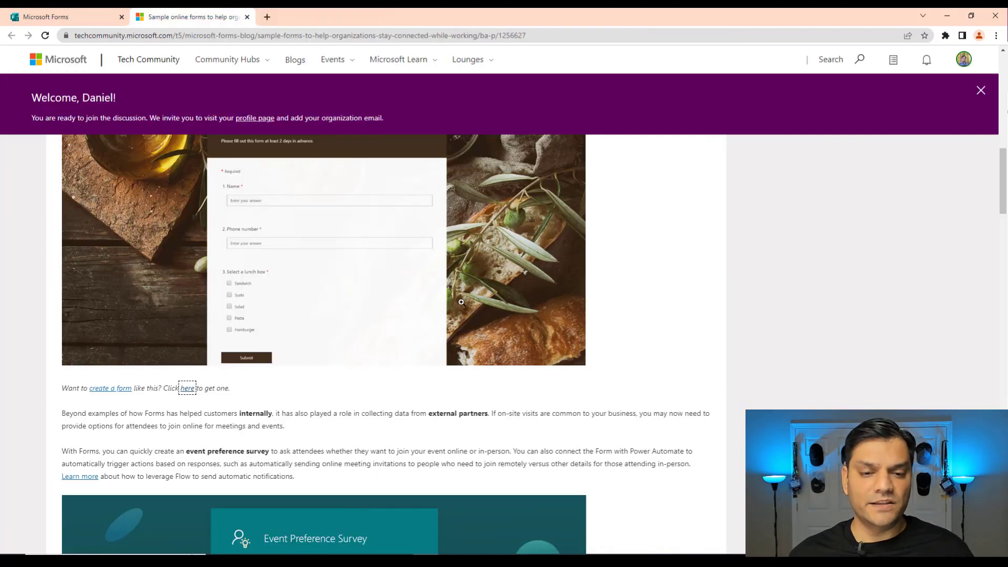
scroll(463, 309, down, 5)
scroll(462, 307, down, 3)
scroll(462, 308, down, 3)
scroll(462, 308, down, 3)
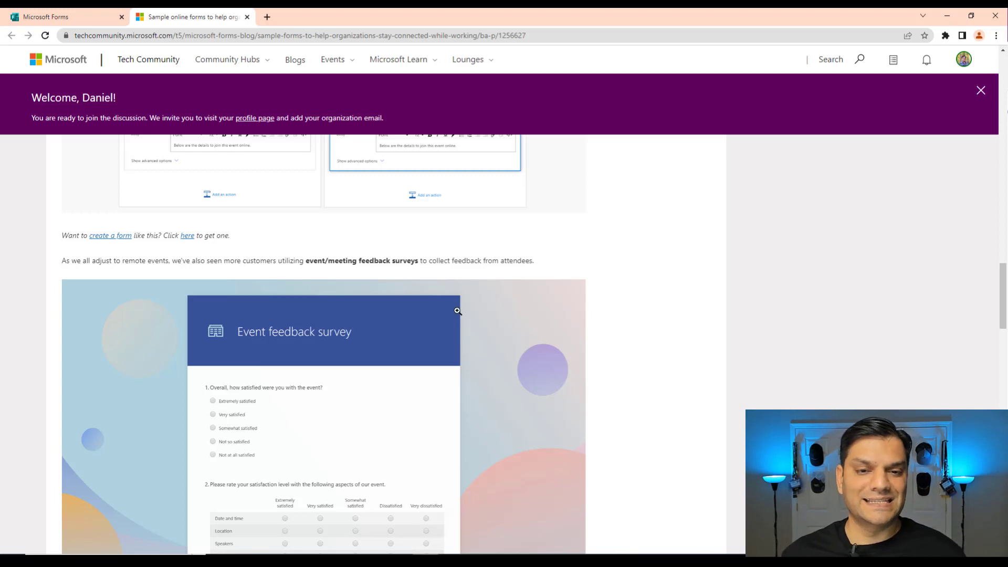
scroll(461, 314, up, 2)
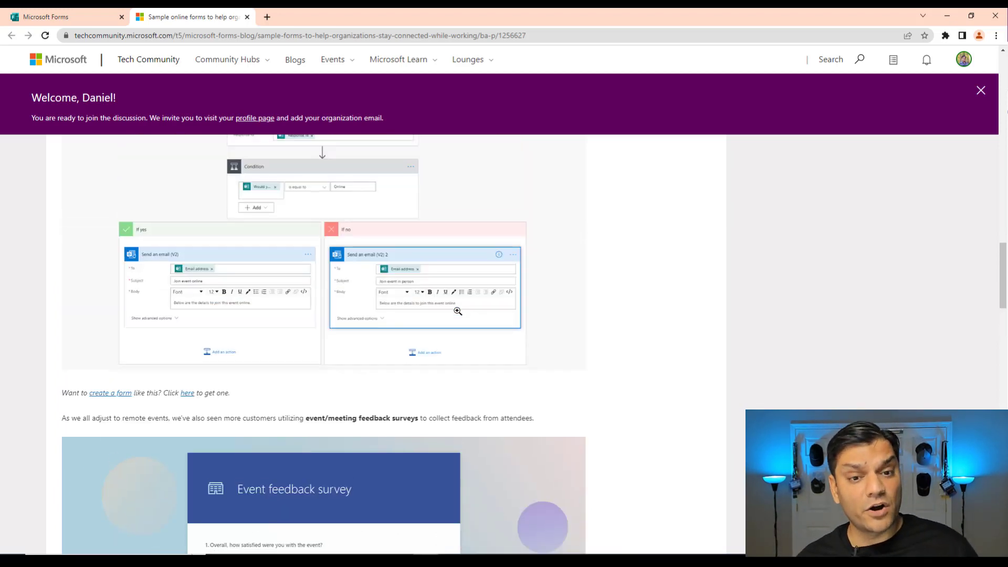